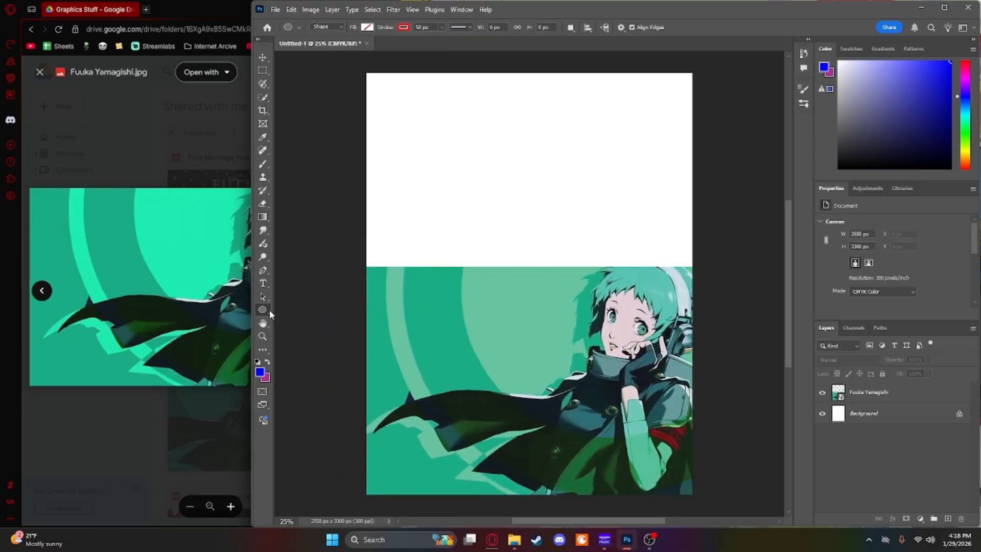
Step: Draw a slightly tilted ellipse about 4658 by 2483 px over the poster's upper half, its lower curve crossing the portrait's top edge
{"action": "right_click", "coordinate": [269, 310]}
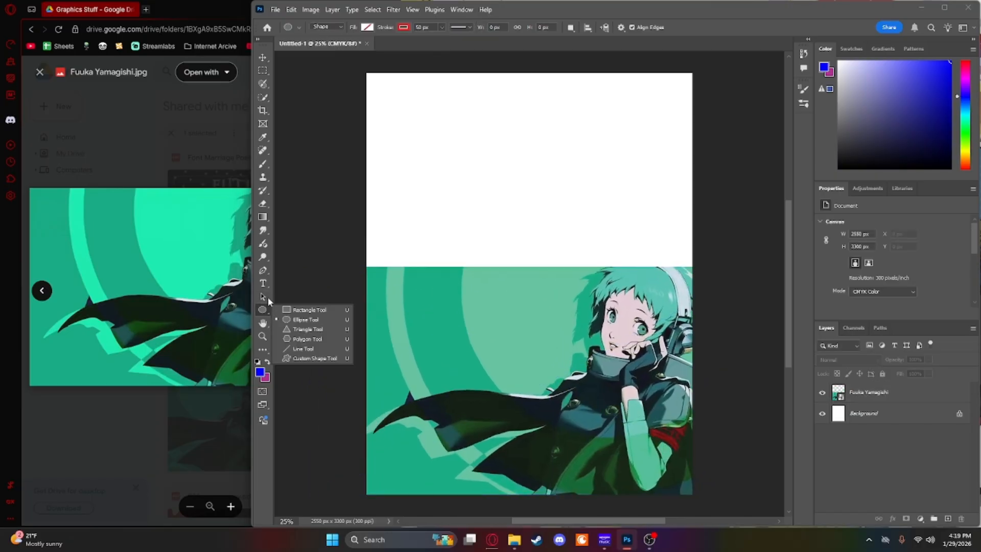
{"action": "left_click", "coordinate": [347, 69]}
{"action": "mouse_move", "coordinate": [346, 68]}
{"action": "left_mouse_down"}
{"action": "mouse_move", "coordinate": [622, 248]}
{"action": "mouse_move", "coordinate": [750, 315]}
{"action": "mouse_move", "coordinate": [751, 258]}
{"action": "left_mouse_up"}
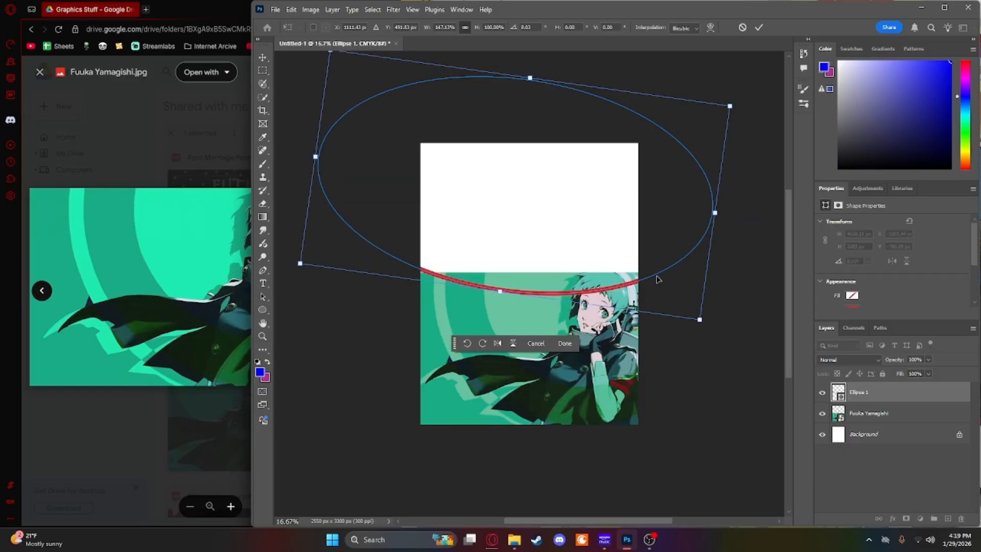
{"action": "left_click_drag", "start_coordinate": [714, 326], "coordinate": [707, 316]}
{"action": "key", "text": "Escape"}
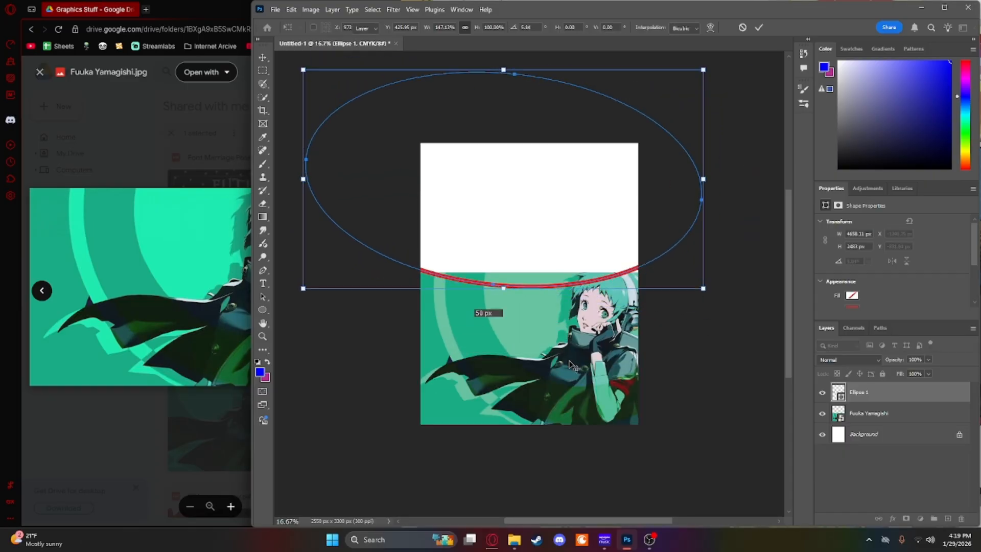
{"action": "left_click", "coordinate": [570, 362]}
{"action": "left_click", "coordinate": [593, 285]}
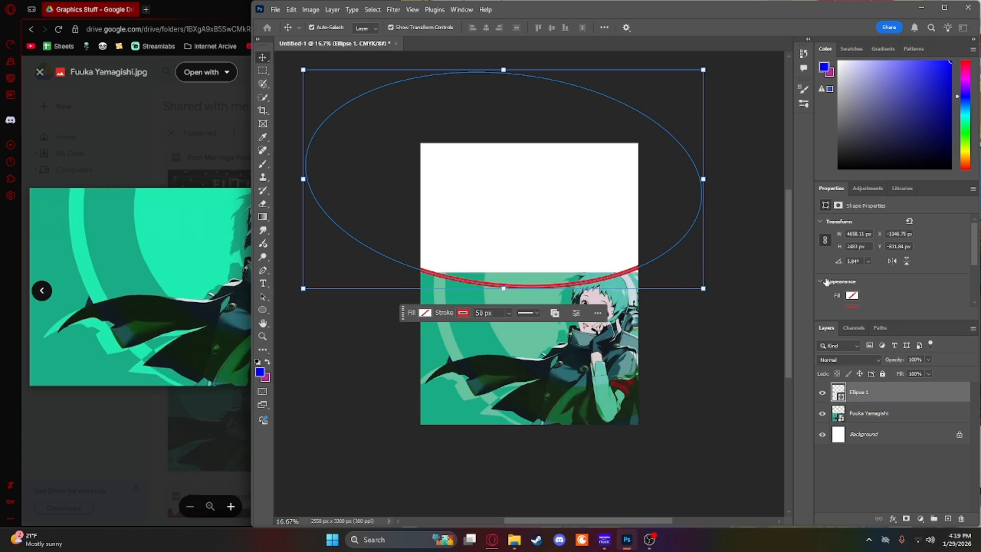
Step: Set the ellipse's stroke to the teal sampled from the portrait, 5bc3b4
{"action": "scroll", "coordinate": [848, 299], "scroll_direction": "down", "scroll_amount": 1}
{"action": "left_click", "coordinate": [852, 301]}
{"action": "left_click", "coordinate": [954, 320]}
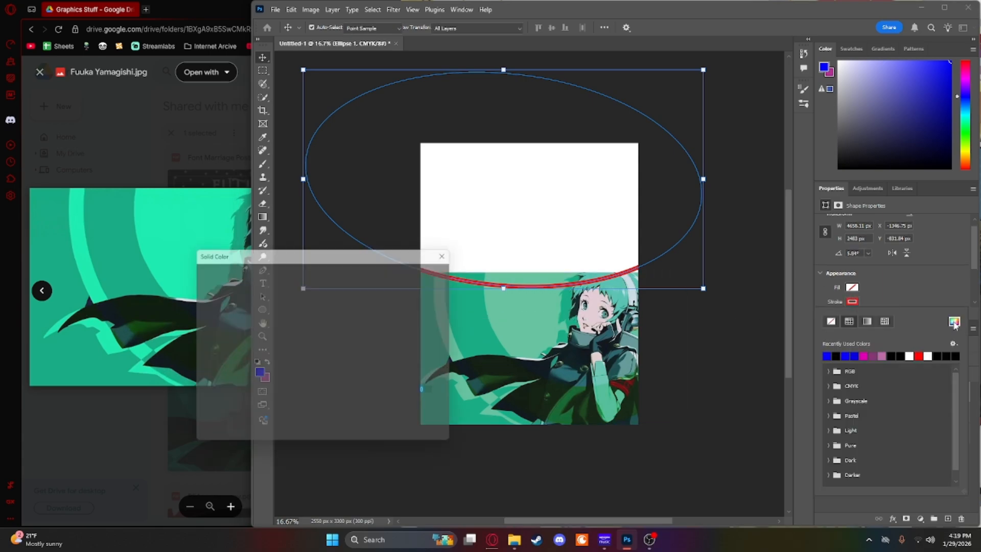
{"action": "left_click", "coordinate": [620, 281]}
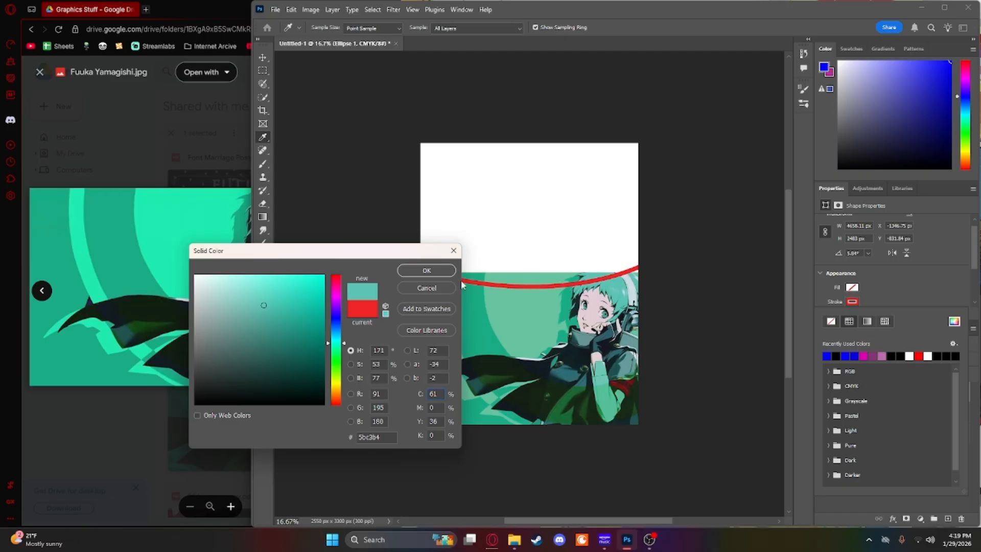
{"action": "left_click", "coordinate": [426, 271]}
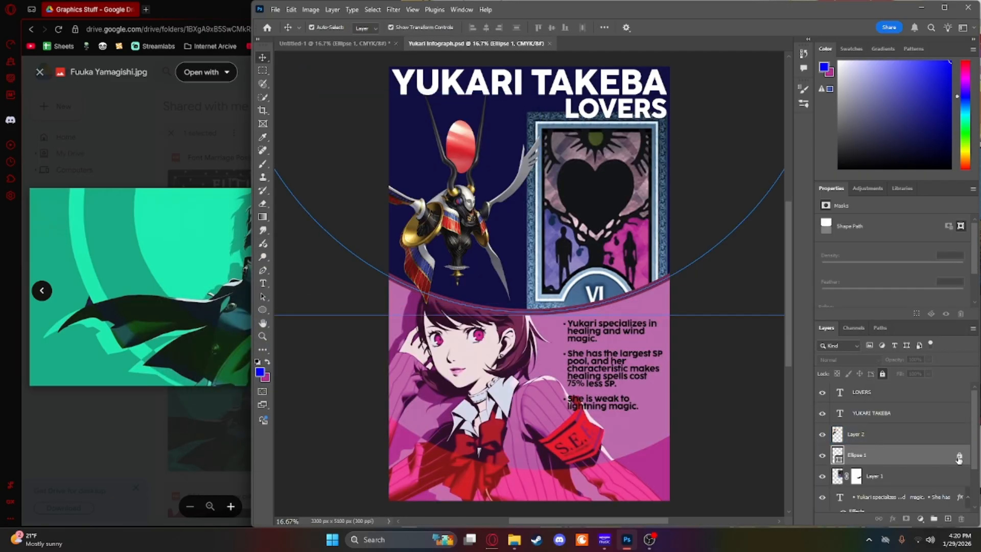
{"action": "left_click", "coordinate": [882, 374]}
{"action": "left_click", "coordinate": [356, 45]}
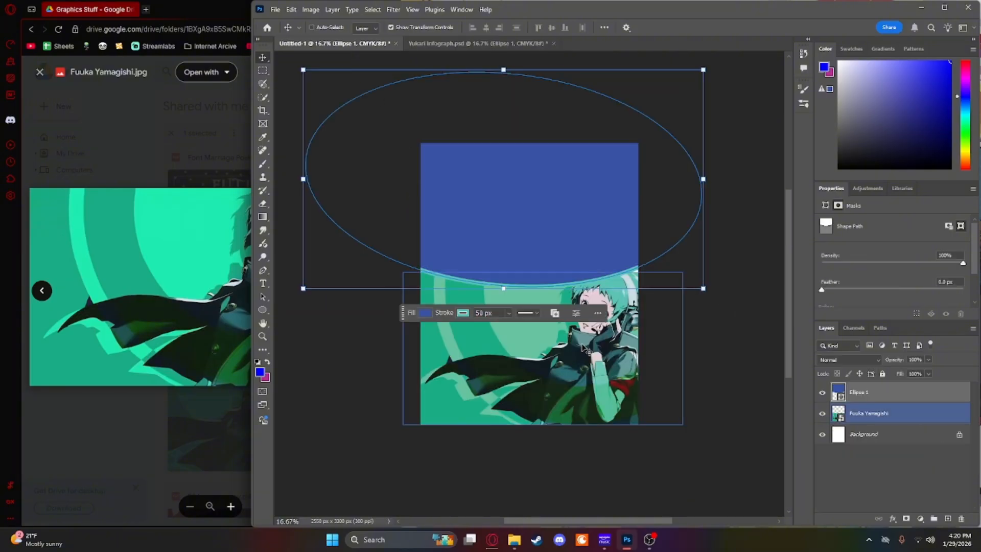
{"action": "key", "text": "ctrl+v"}
{"action": "left_click_drag", "start_coordinate": [516, 238], "coordinate": [447, 207]}
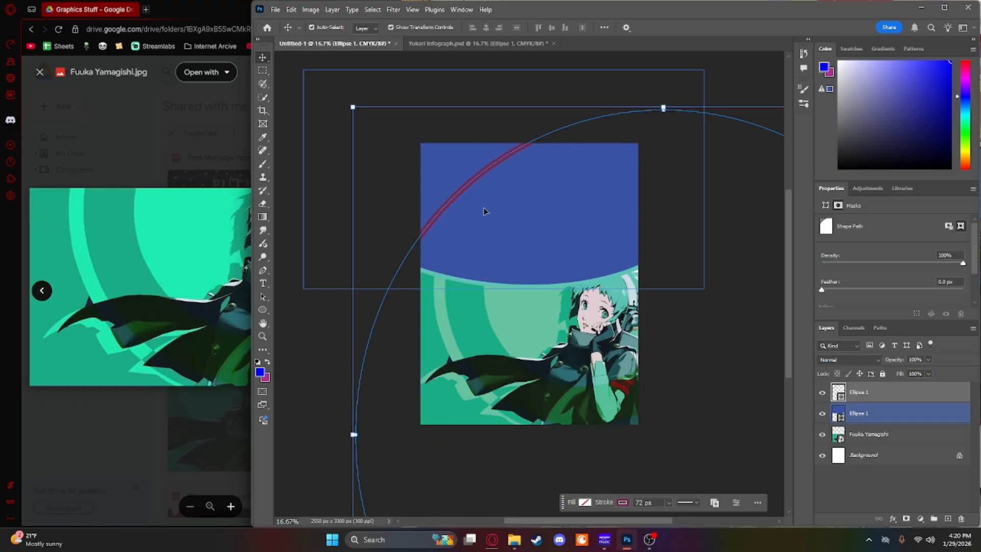
{"action": "key", "text": "Delete"}
Step: Unlock the navy-filled ellipse in Yukari Infograph.psd and copy it into the Untitled-1 poster
{"action": "left_click", "coordinate": [478, 44]}
{"action": "scroll", "coordinate": [883, 419], "scroll_direction": "down", "scroll_amount": 3}
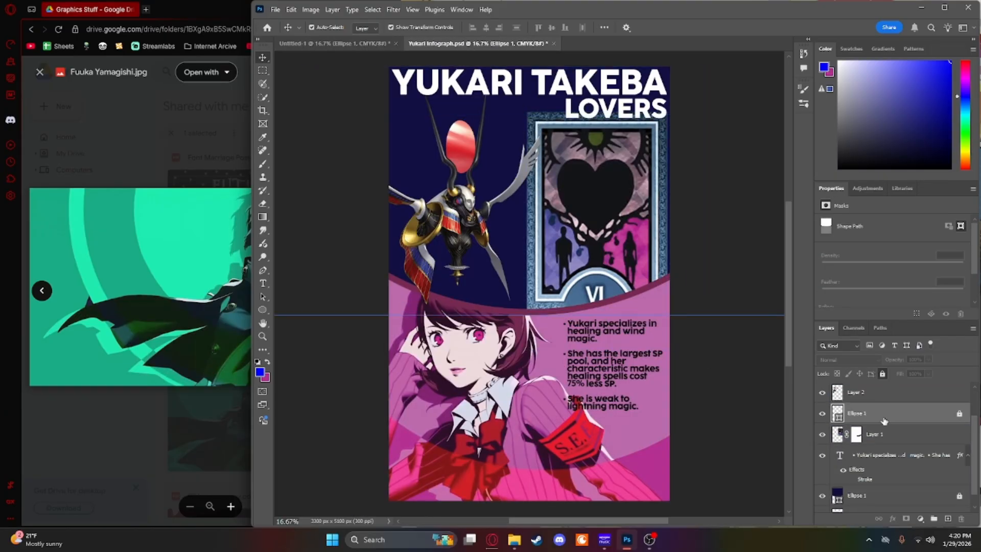
{"action": "left_click", "coordinate": [960, 481]}
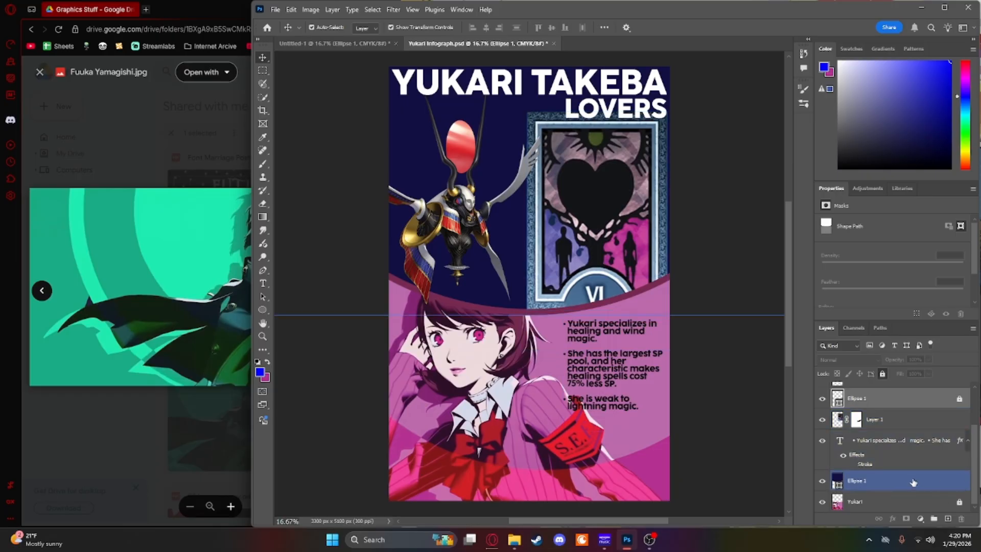
{"action": "left_click", "coordinate": [899, 483]}
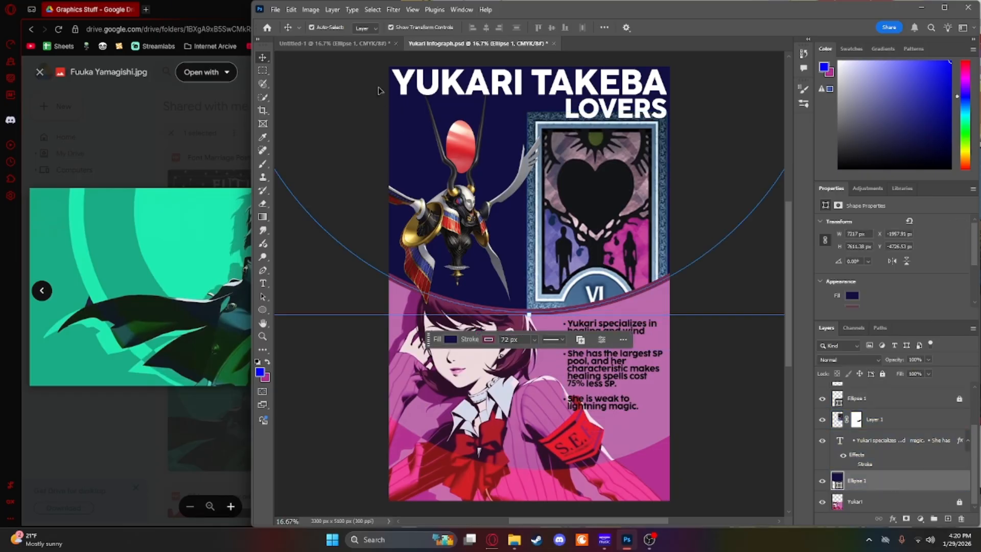
{"action": "left_click", "coordinate": [358, 46]}
{"action": "key", "text": "ctrl+v"}
{"action": "left_click_drag", "start_coordinate": [571, 293], "coordinate": [550, 283]}
Step: Fill the poster's blue ellipse with the navy sampled from the pasted shape, and delete the pasted ellipse
{"action": "left_click", "coordinate": [454, 200]}
{"action": "key", "text": "i"}
{"action": "left_click", "coordinate": [564, 250]}
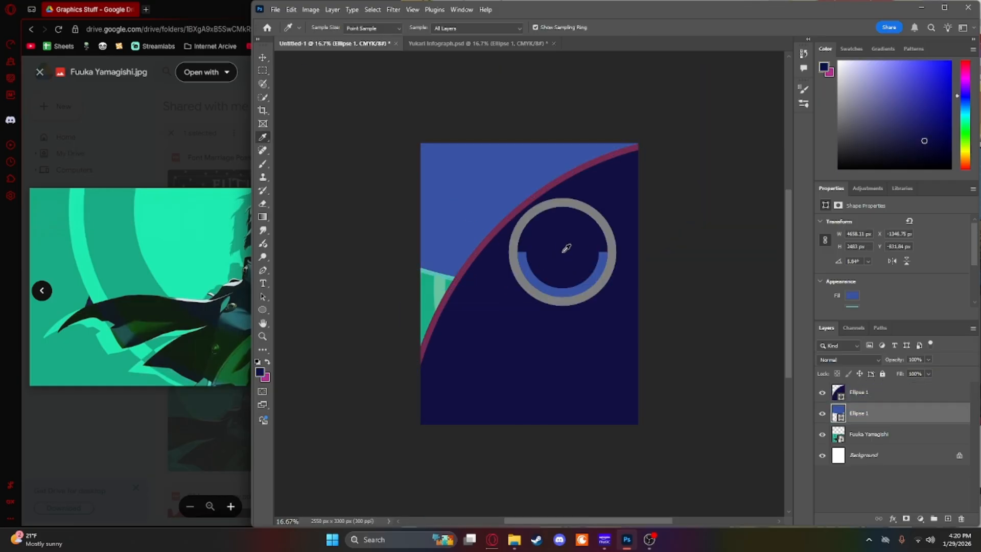
{"action": "key", "text": "v"}
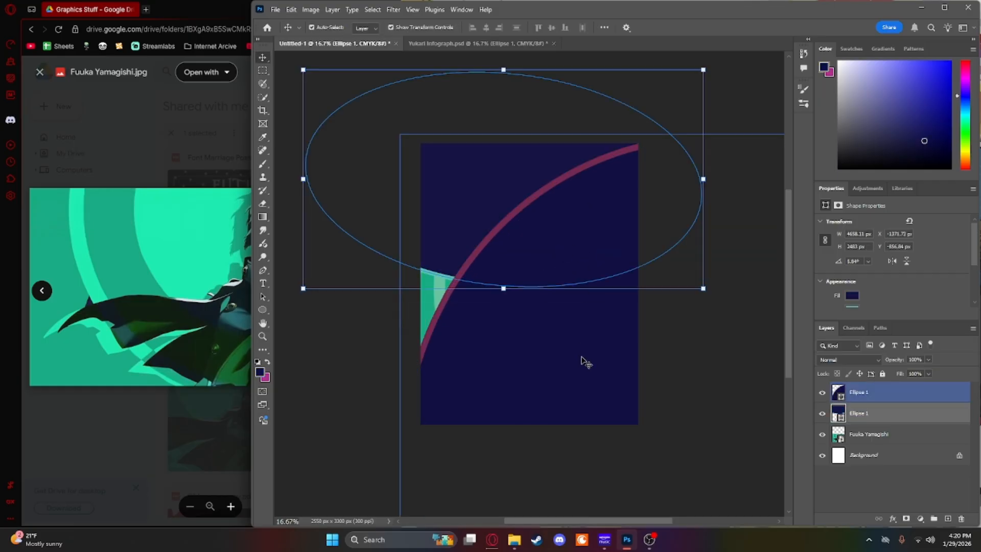
{"action": "left_click", "coordinate": [582, 360]}
{"action": "key", "text": "Delete"}
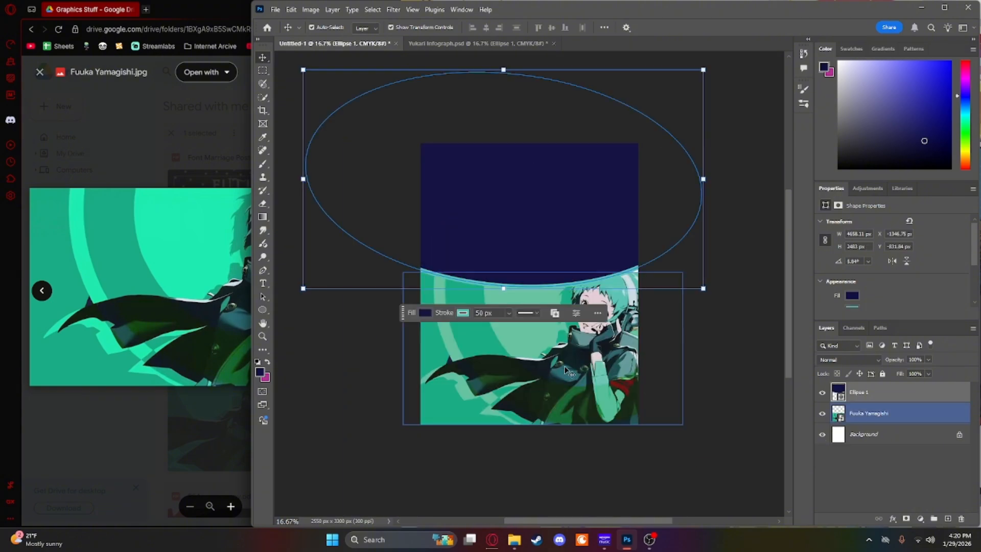
{"action": "left_click", "coordinate": [738, 313]}
Step: Paint over the white gap at the portrait's upper-left edge with its sampled green, on a new layer beneath the ellipse
{"action": "key", "text": "ctrl+plus"}
{"action": "left_click", "coordinate": [622, 349]}
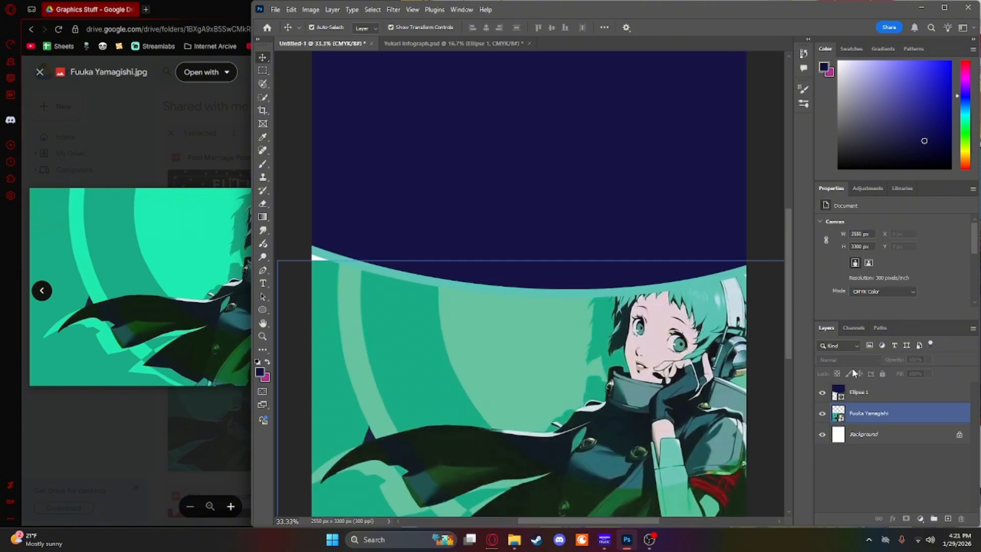
{"action": "key", "text": "b"}
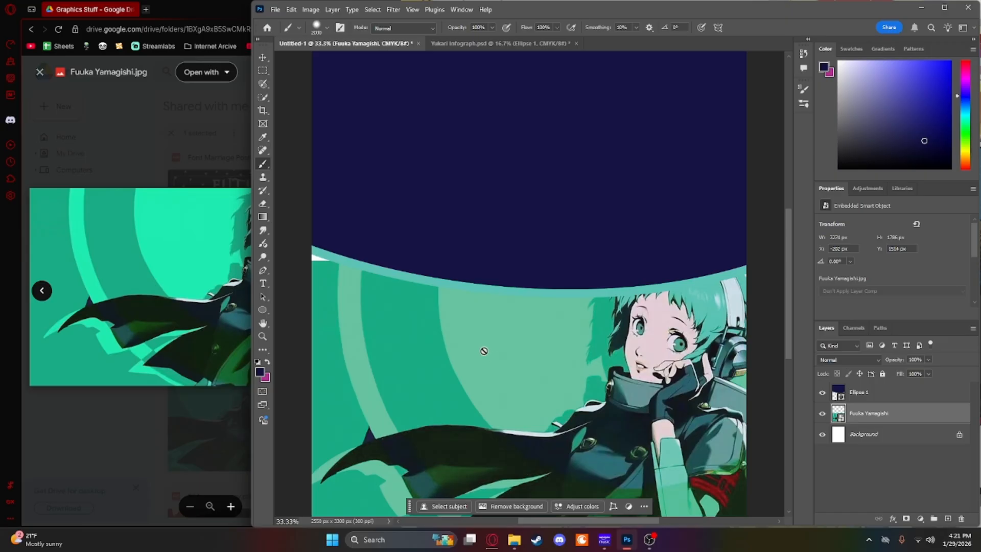
{"action": "key", "text": "i"}
{"action": "left_click", "coordinate": [329, 277]}
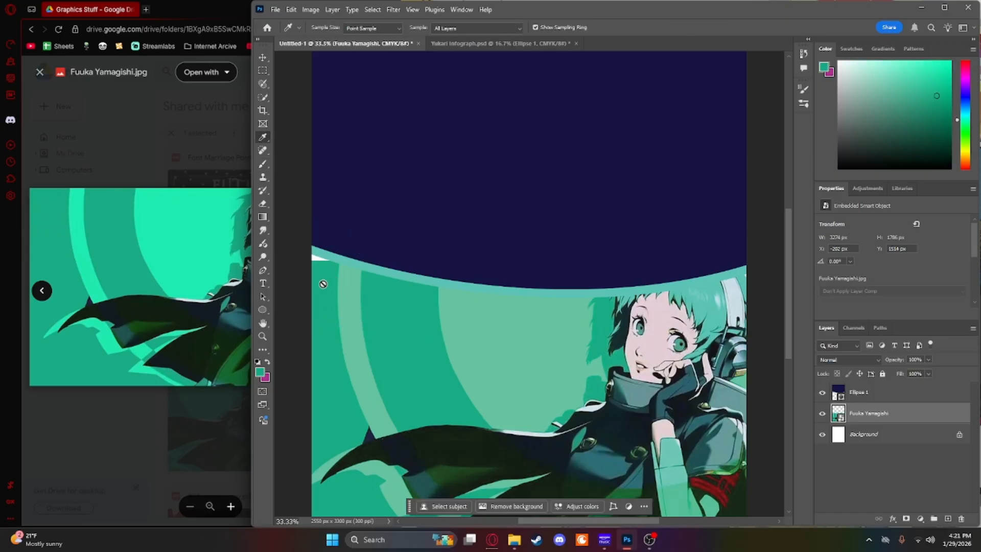
{"action": "key", "text": "b"}
{"action": "mouse_move", "coordinate": [323, 262]}
{"action": "left_mouse_down"}
{"action": "mouse_move", "coordinate": [316, 259]}
{"action": "mouse_move", "coordinate": [328, 250]}
{"action": "mouse_move", "coordinate": [325, 266]}
{"action": "left_mouse_up"}
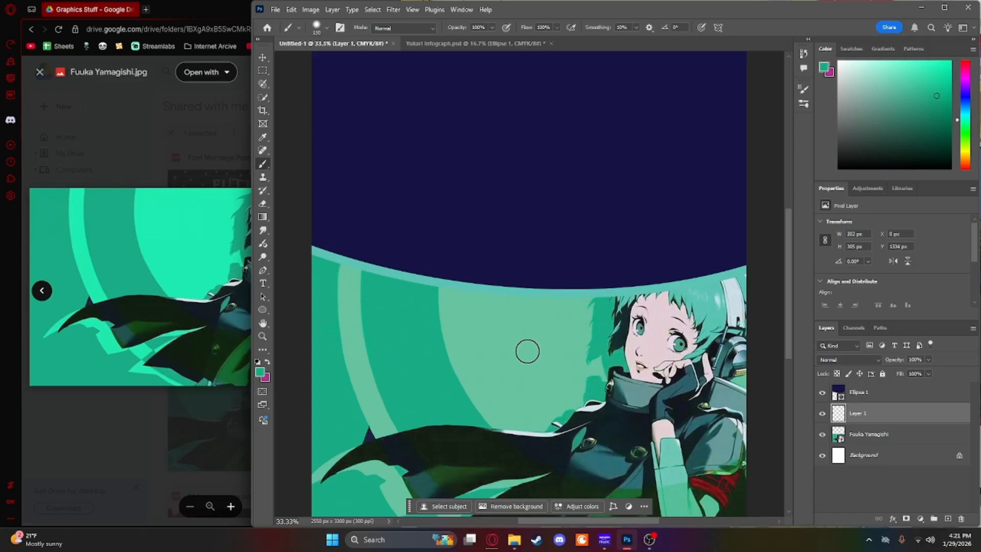
Step: Sample the light teal near the portrait's upper-right edge and brush it over the remaining gap under the curve
{"action": "left_click_drag", "start_coordinate": [528, 351], "coordinate": [507, 292]}
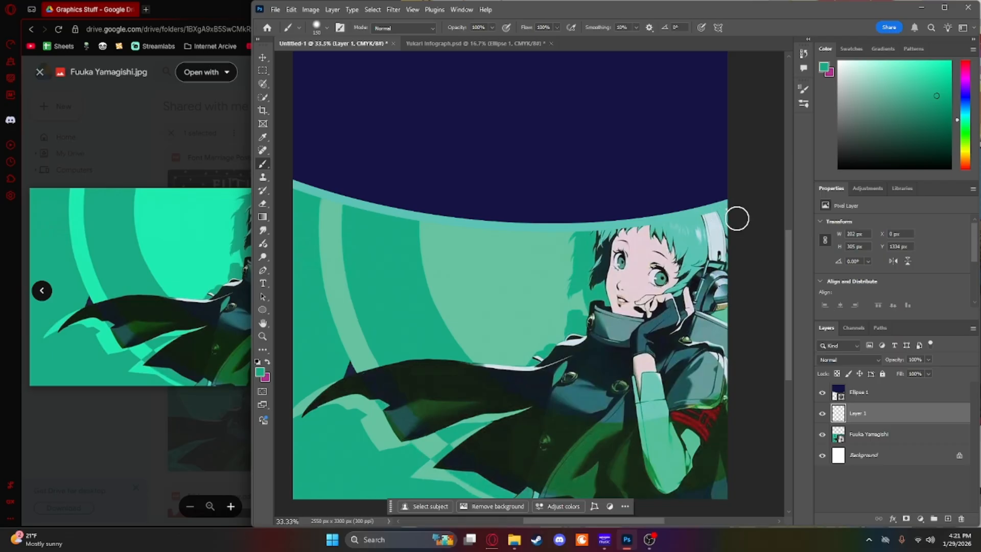
{"action": "key", "text": "i"}
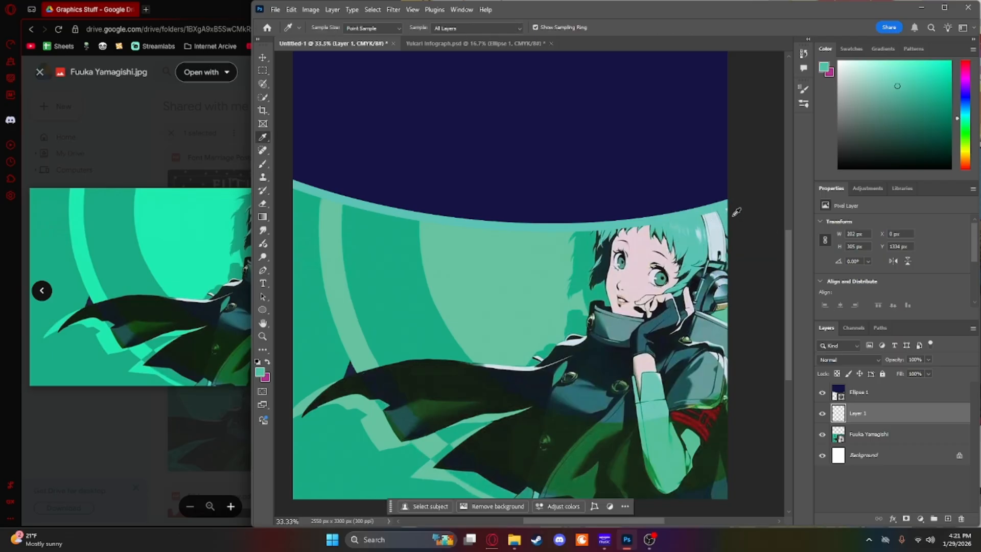
{"action": "key", "text": "b"}
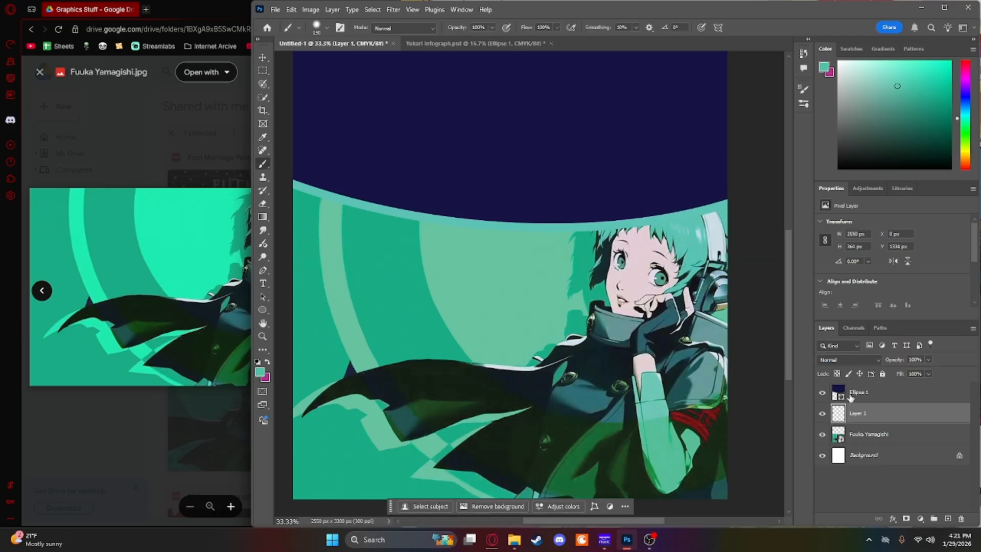
Step: Merge the painted Layer 1 with the Fuuka Yamagishi portrait layer
{"action": "left_click", "coordinate": [880, 435], "text": "shift"}
{"action": "right_click", "coordinate": [880, 435]}
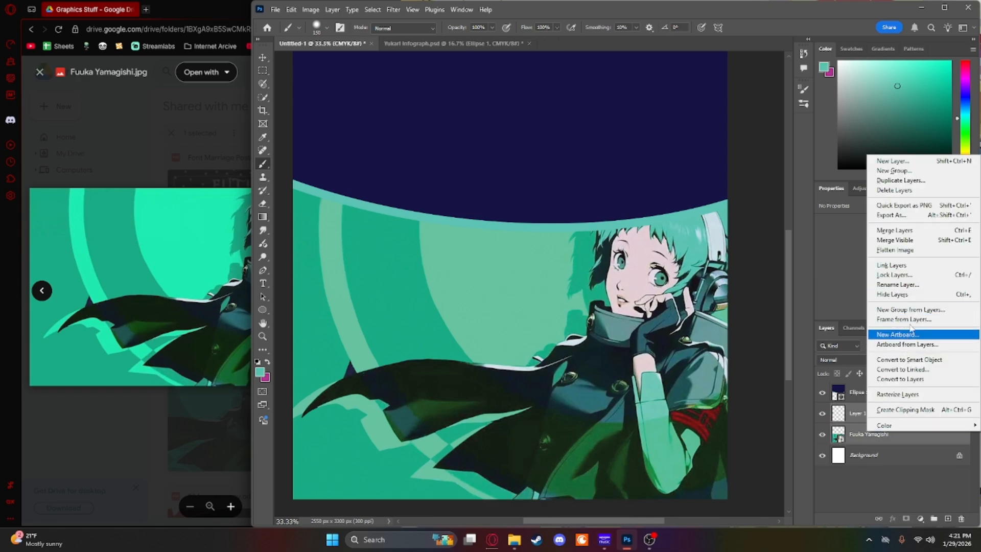
{"action": "left_click", "coordinate": [895, 231]}
{"action": "key", "text": "v"}
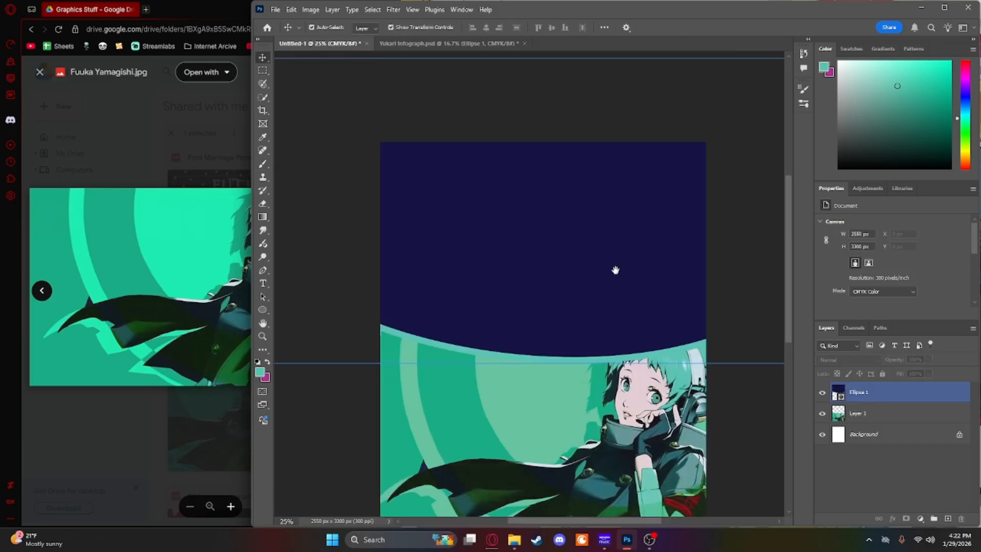
{"action": "left_click_drag", "start_coordinate": [615, 270], "coordinate": [606, 212]}
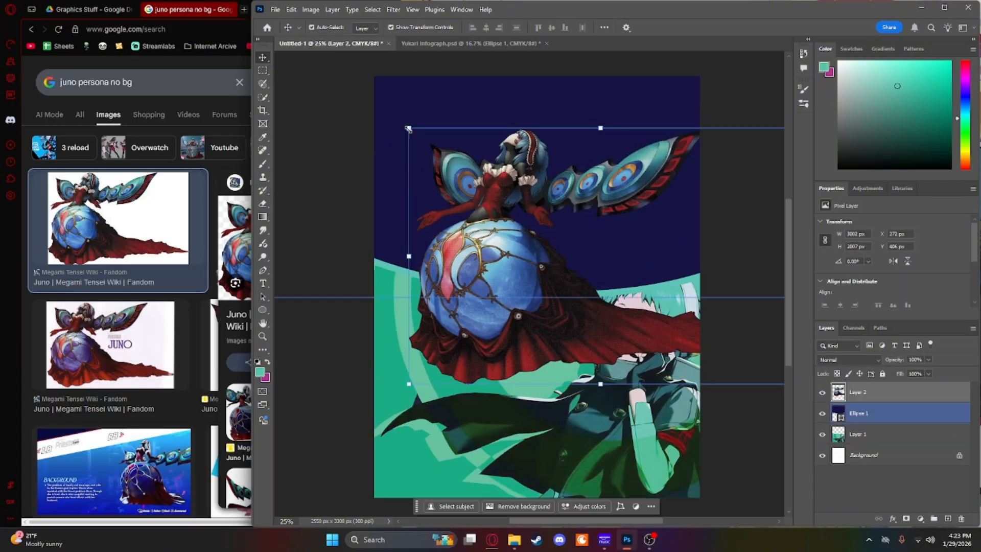
Step: Scale the Juno artwork to 67.71% and move it to the poster's upper right, above the portrait
{"action": "left_click_drag", "start_coordinate": [409, 129], "coordinate": [508, 264]}
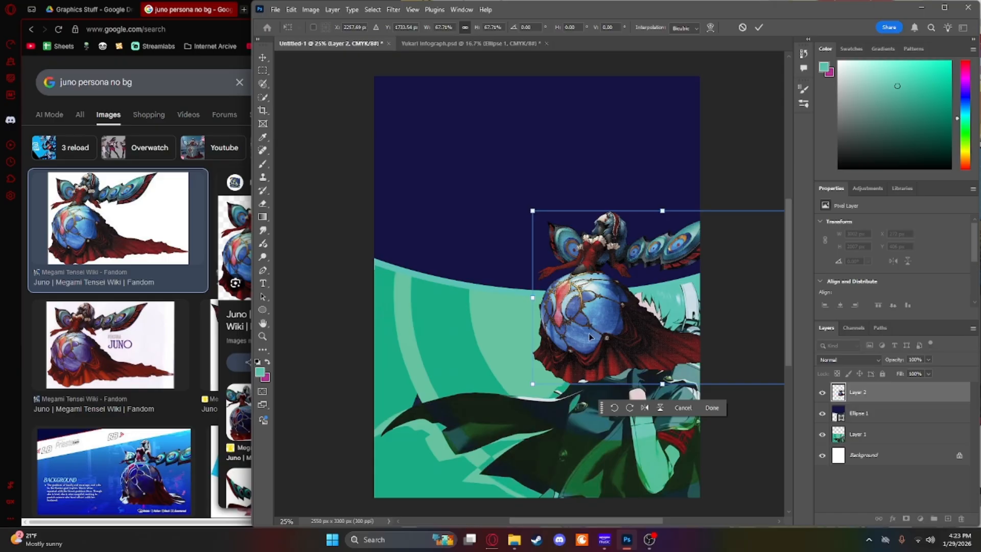
{"action": "left_click_drag", "start_coordinate": [590, 338], "coordinate": [576, 234]}
{"action": "left_click", "coordinate": [657, 318]}
Step: Switch to the browser and search images for "priestess persona 3 card"
{"action": "left_click_drag", "start_coordinate": [161, 89], "coordinate": [32, 77]}
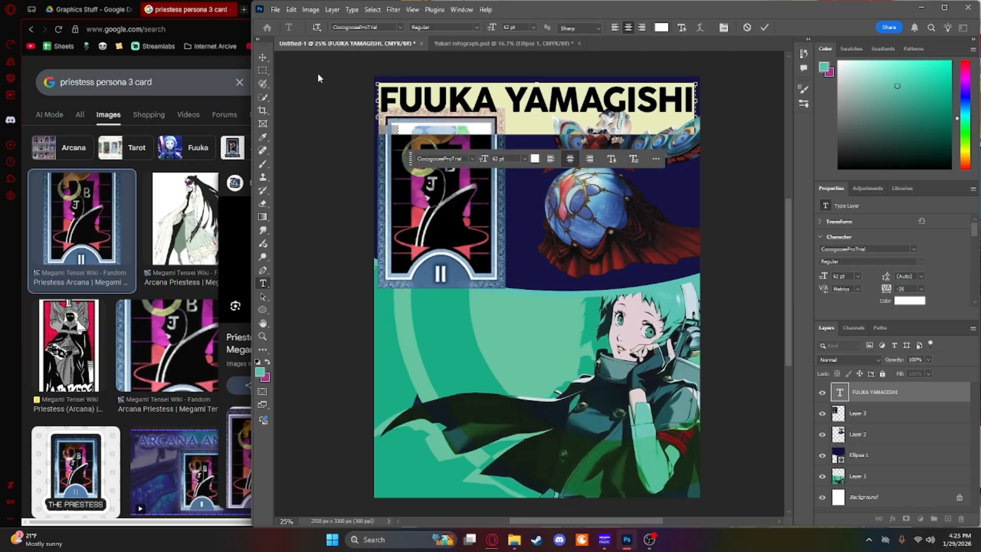
Step: Finish editing the FUUKA YAMAGISHI title and nudge it slightly up toward the poster's top edge
{"action": "key", "text": "v"}
{"action": "left_click_drag", "start_coordinate": [448, 108], "coordinate": [448, 102]}
Step: Shift the portrait down a little and lower the navy ellipse so its curve covers the portrait's top edge
{"action": "left_click_drag", "start_coordinate": [573, 330], "coordinate": [575, 361]}
{"action": "key", "text": "ctrl+t"}
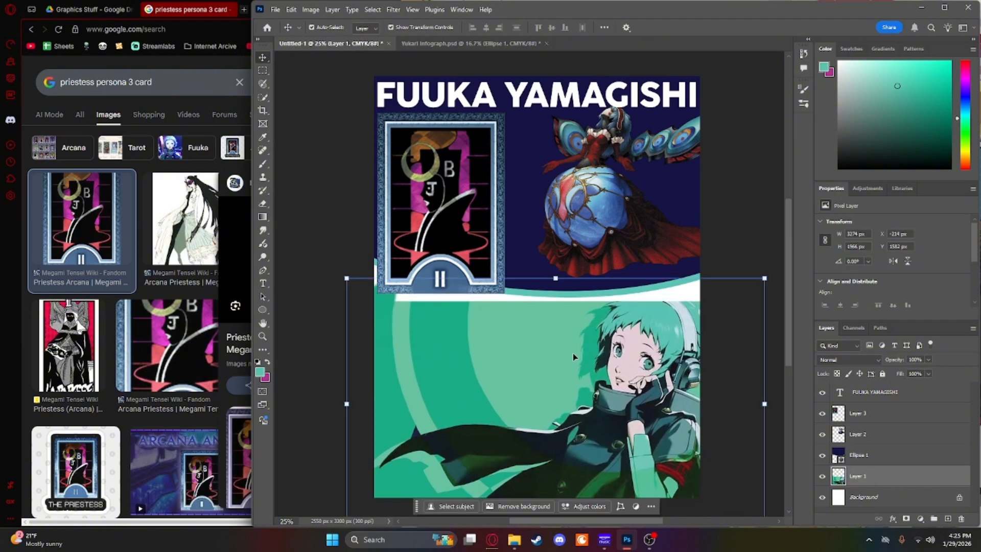
{"action": "left_click", "coordinate": [611, 507]}
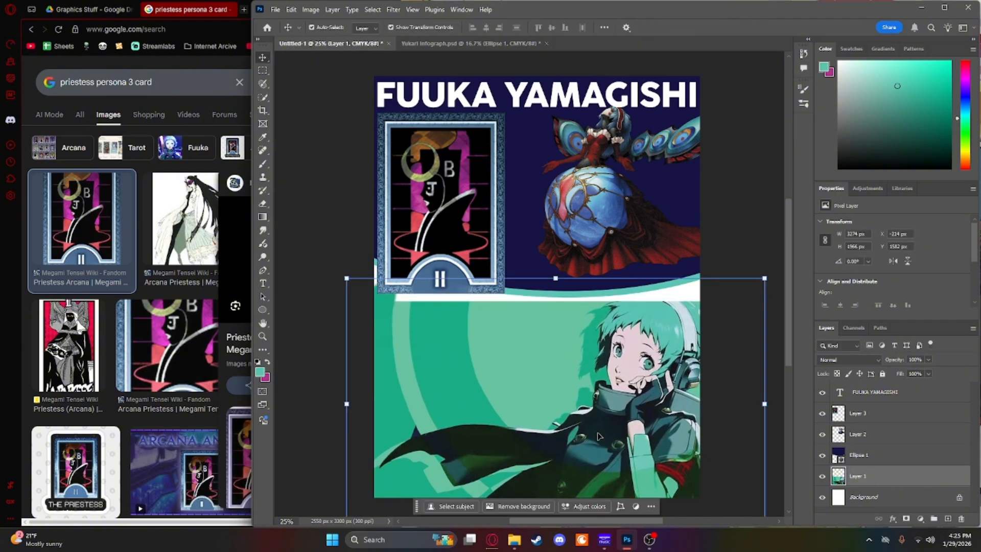
{"action": "left_click_drag", "start_coordinate": [607, 426], "coordinate": [607, 417]}
{"action": "left_click", "coordinate": [527, 229]}
{"action": "left_click_drag", "start_coordinate": [527, 229], "coordinate": [527, 245]}
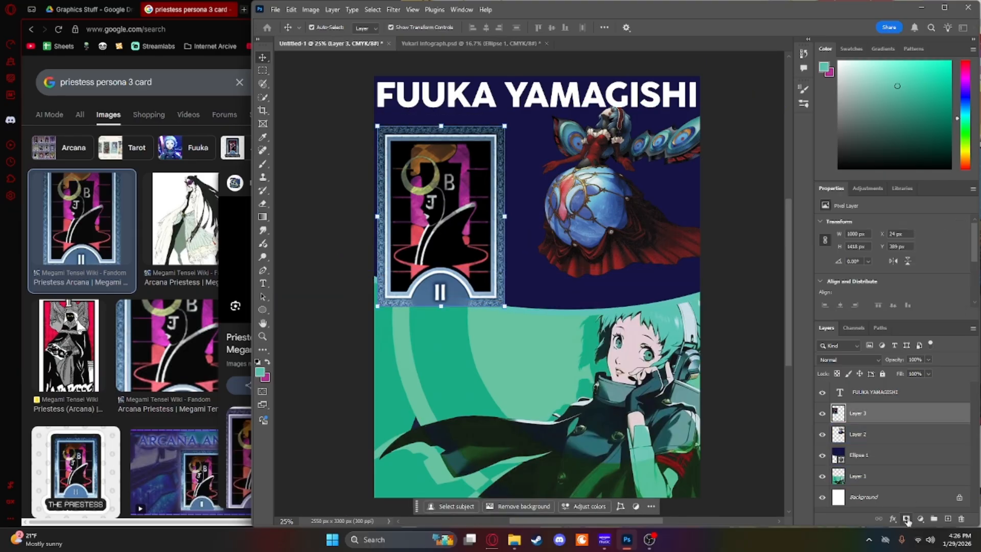
Step: Add a layer mask to the tarot card layer and rename the layer Priestess Card
{"action": "left_click", "coordinate": [907, 519]}
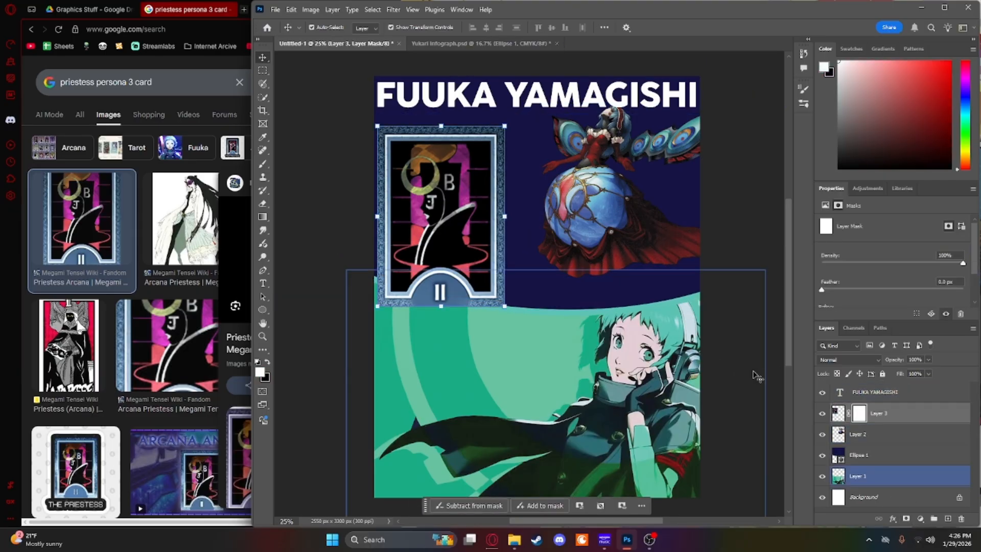
{"action": "double_click", "coordinate": [885, 413]}
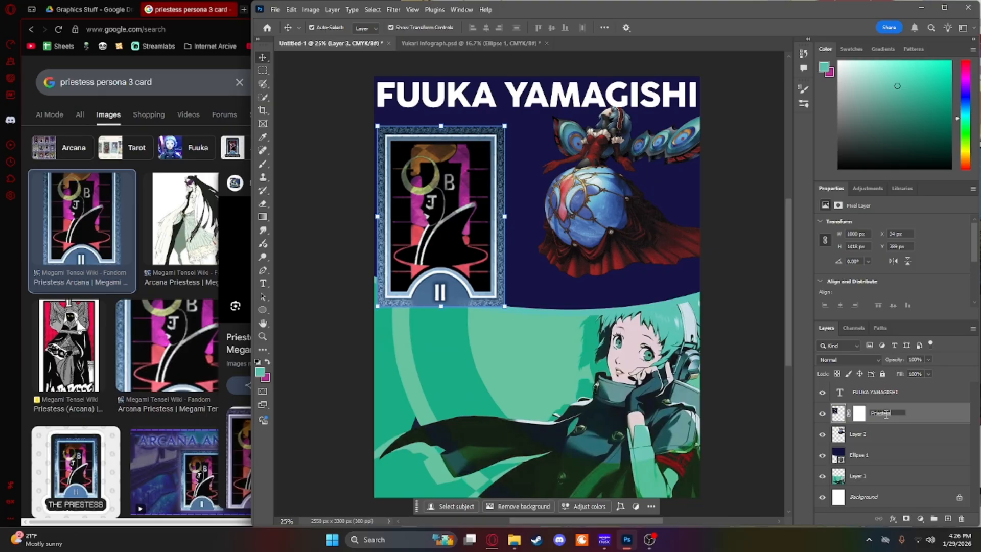
{"action": "type", "text": "Priestess Card"}
{"action": "key", "text": "Return"}
{"action": "key", "text": "q"}
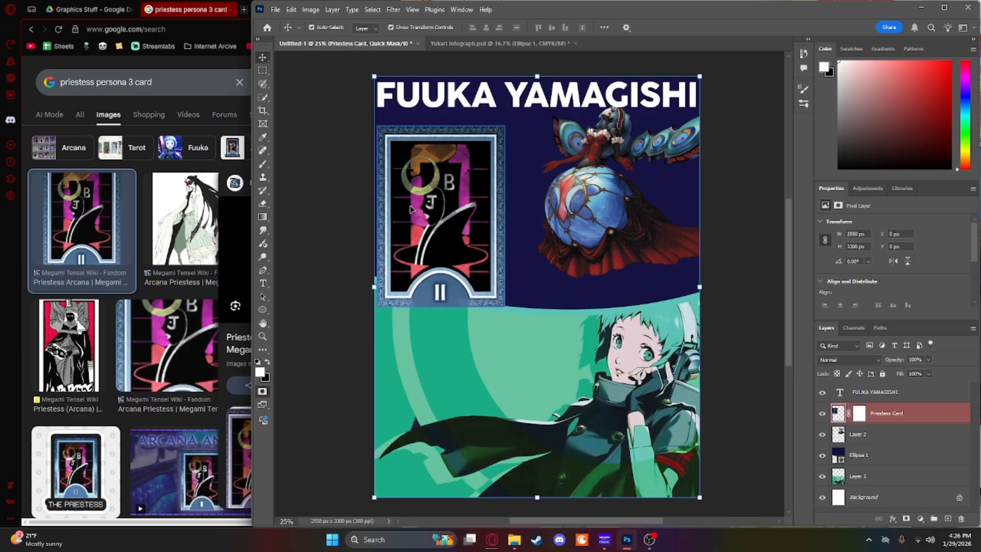
Step: Rename Layer 2 as Juno and the portrait's Layer 1 as Fuuka Portrait
{"action": "left_click", "coordinate": [877, 435]}
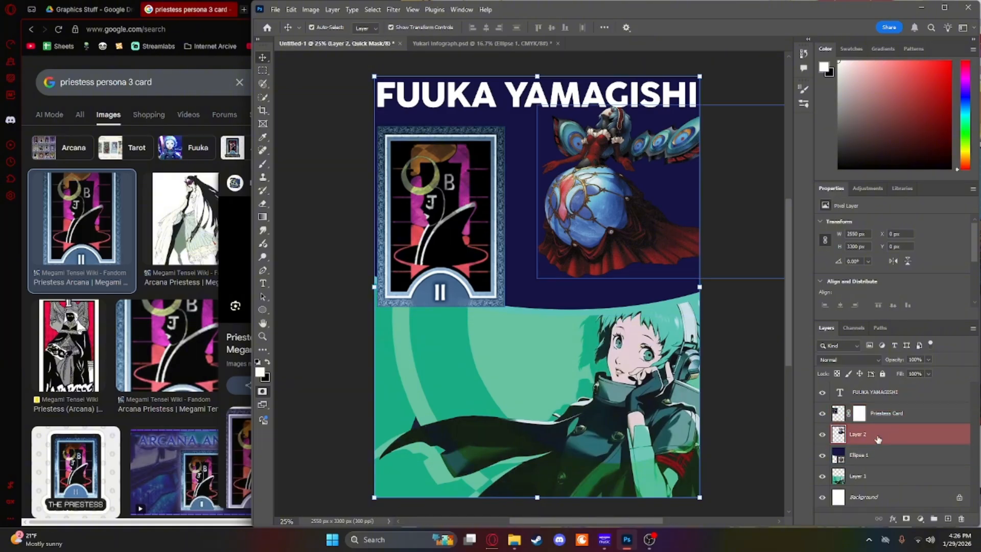
{"action": "double_click", "coordinate": [858, 435]}
{"action": "left_click", "coordinate": [863, 456]}
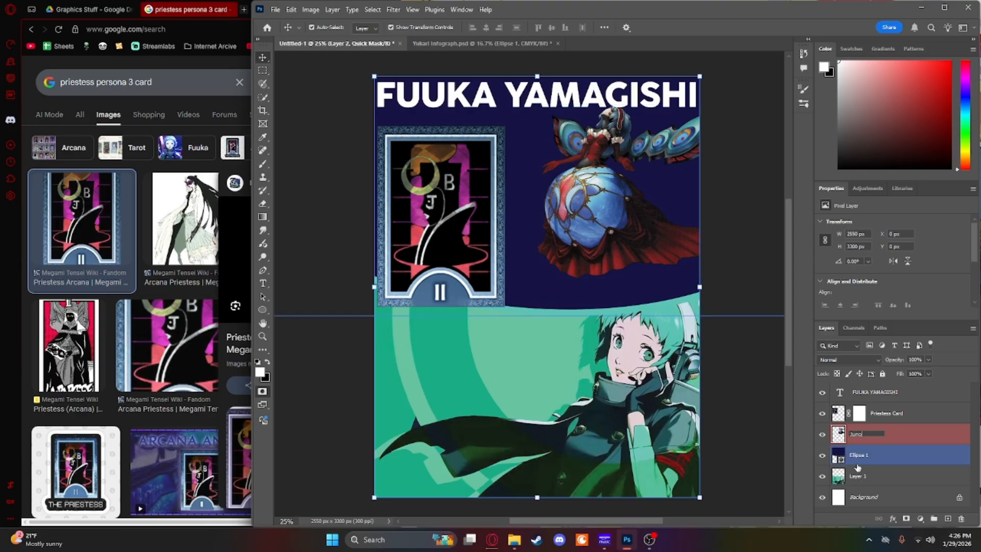
{"action": "left_click", "coordinate": [863, 476]}
{"action": "double_click", "coordinate": [863, 476]}
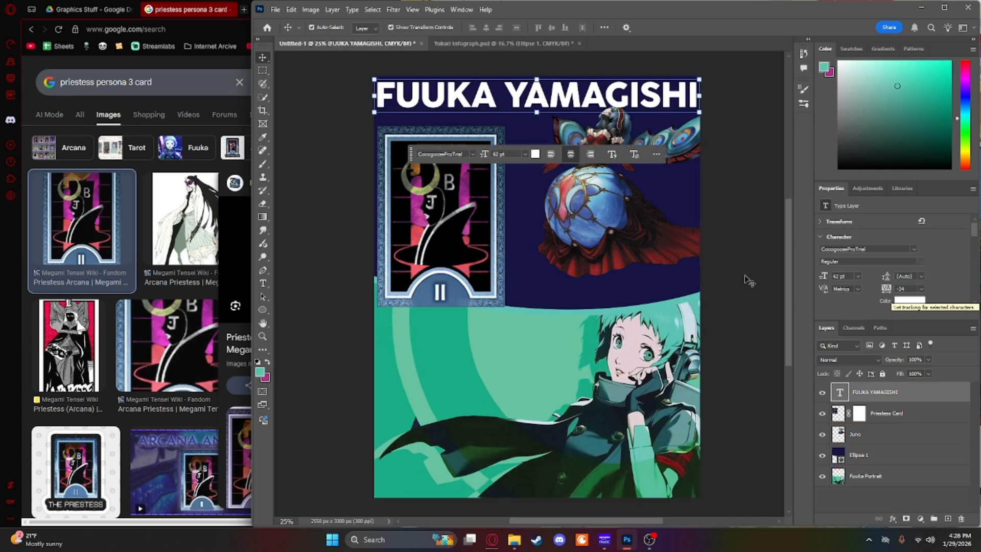
Step: Check the letter spacing of the FUUKA YAMAGISHI title
{"action": "left_click", "coordinate": [721, 246]}
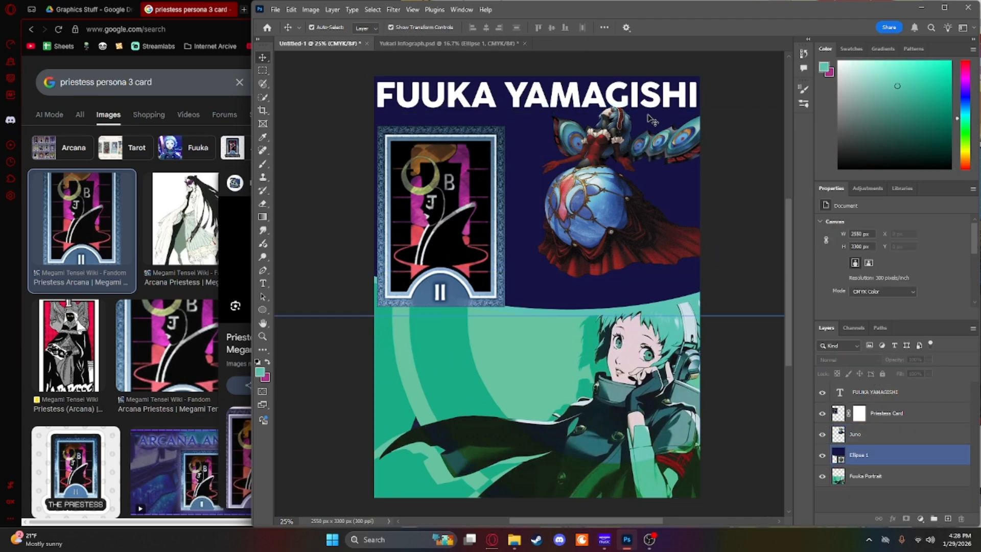
{"action": "left_click", "coordinate": [665, 101]}
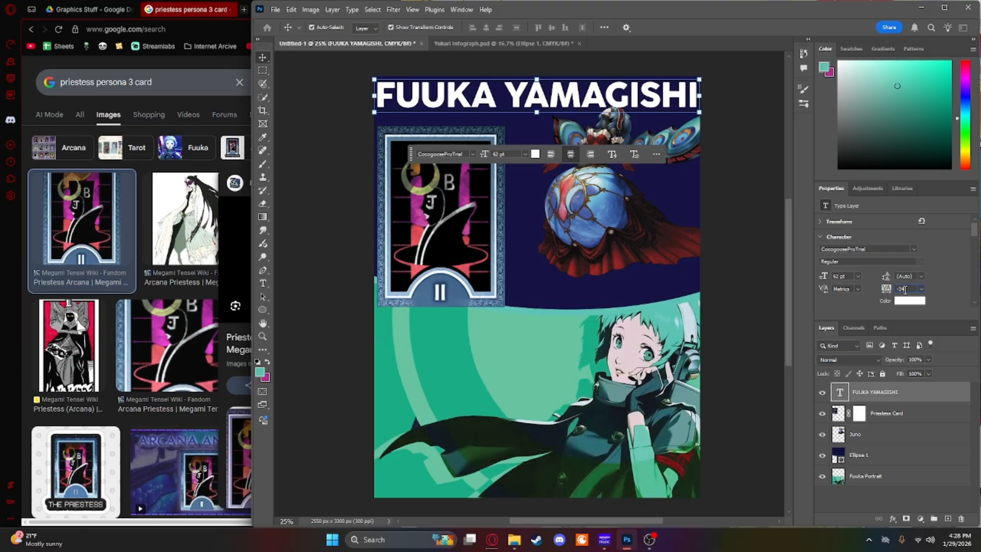
{"action": "left_click", "coordinate": [365, 263]}
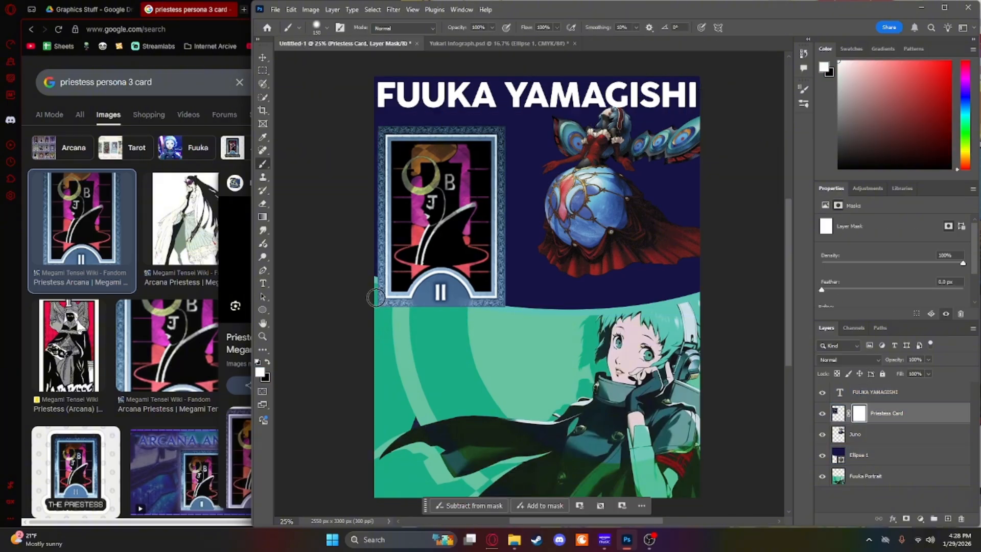
Step: Paint black on the Priestess Card's layer mask to hide the card's bottom edge beyond the navy curve
{"action": "key", "text": "x"}
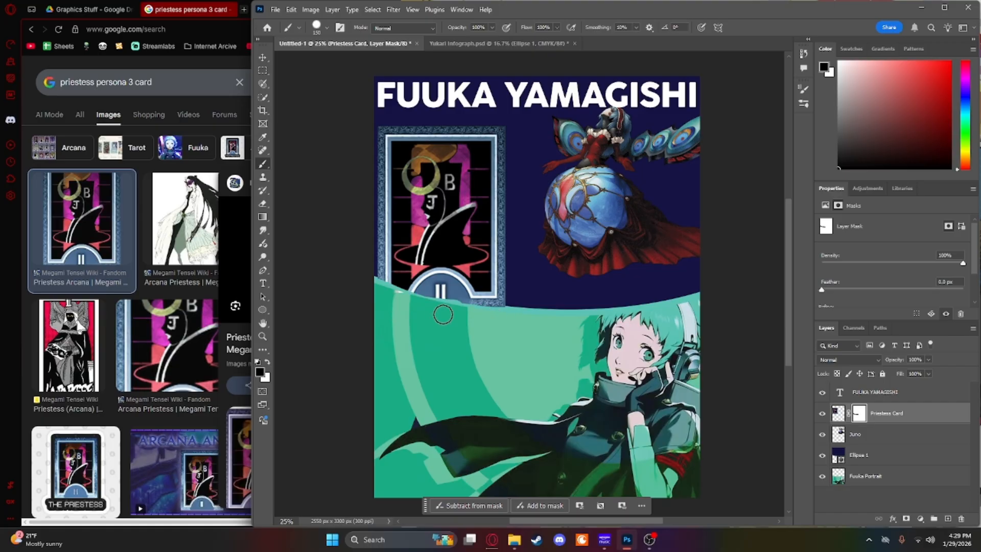
{"action": "key", "text": "v"}
Step: Duplicate the navy Ellipse 1 in place and move the Priestess Card layer between the two ellipses
{"action": "left_click", "coordinate": [558, 308]}
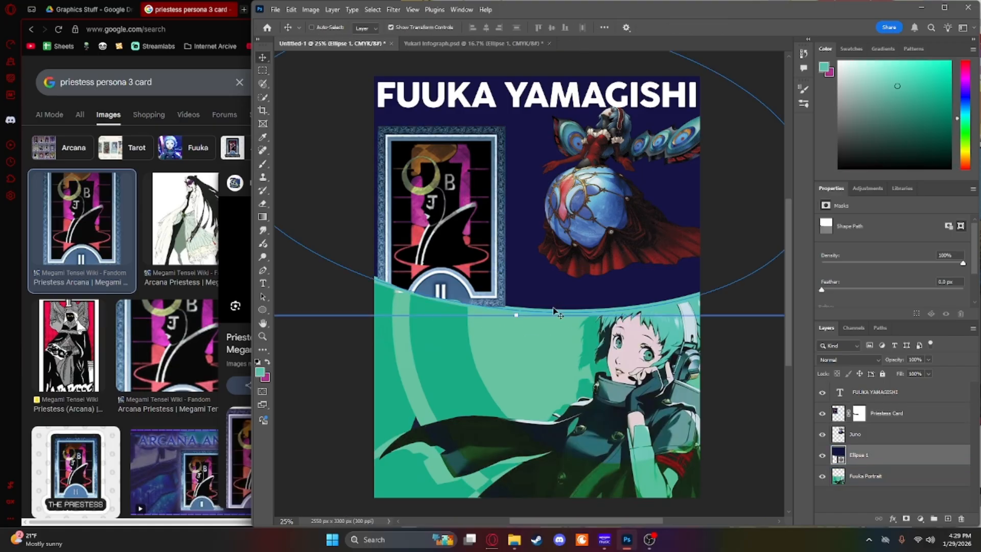
{"action": "key", "text": "ctrl+c"}
{"action": "key", "text": "ctrl+v"}
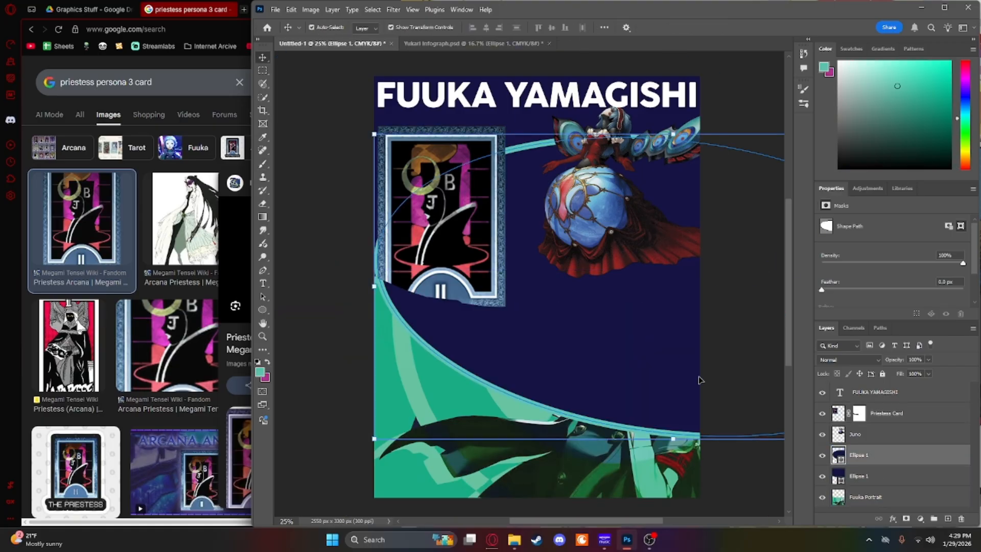
{"action": "key", "text": "ctrl+z"}
{"action": "key", "text": "ctrl+c"}
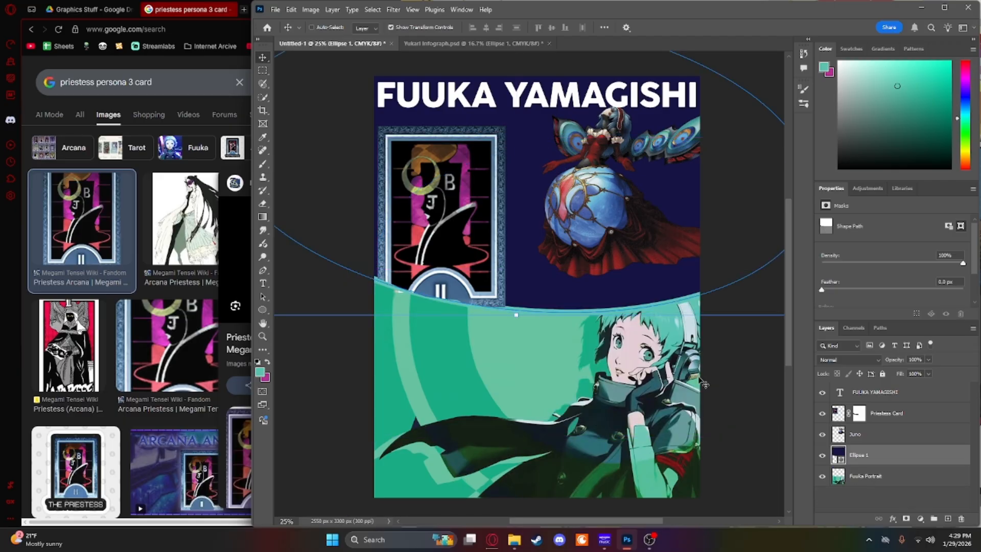
{"action": "key", "text": "ctrl+v"}
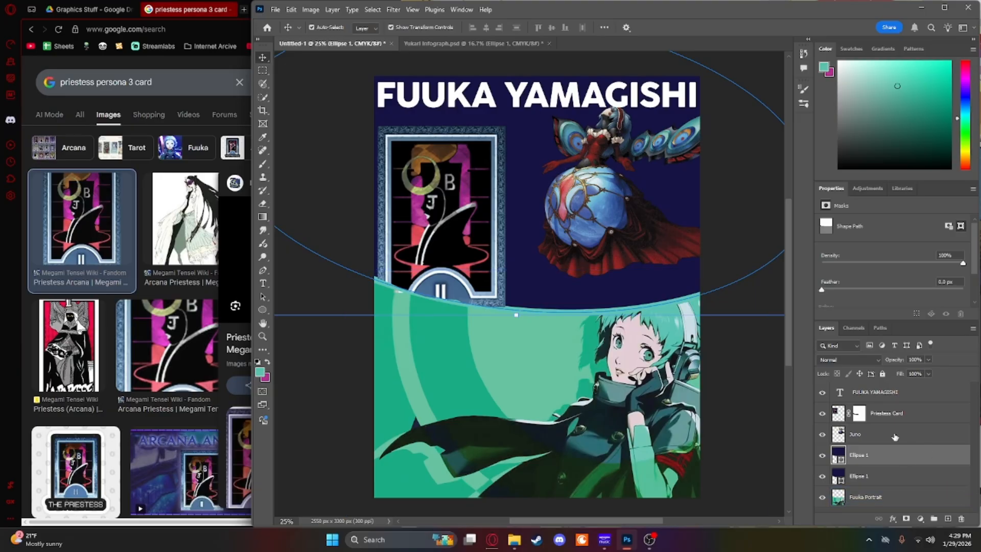
{"action": "left_click_drag", "start_coordinate": [890, 415], "coordinate": [893, 459]}
{"action": "left_click", "coordinate": [879, 437]}
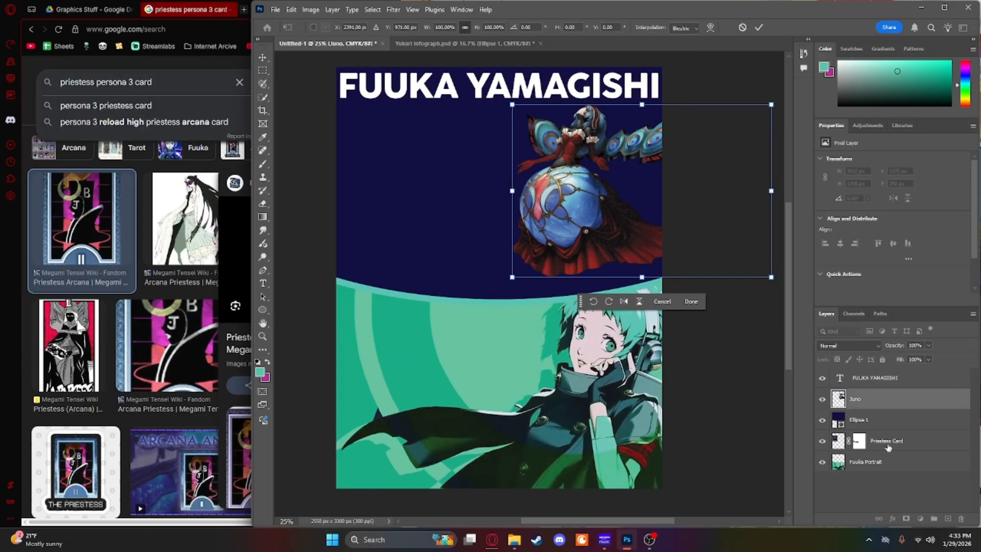
Step: Move the Priestess Card layer above Ellipse 1 and repaint its mask so the card's bottom follows the curve
{"action": "left_click", "coordinate": [888, 441]}
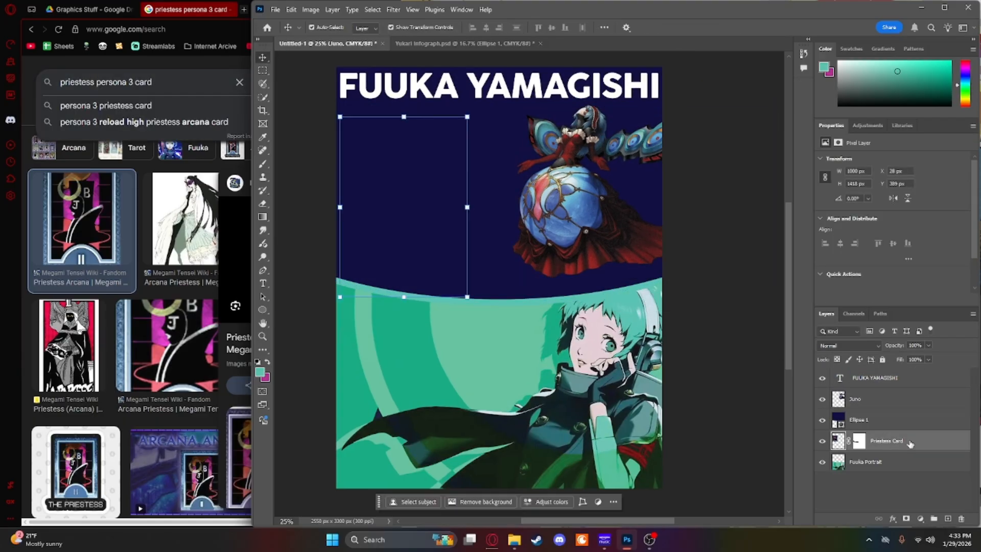
{"action": "left_click_drag", "start_coordinate": [911, 443], "coordinate": [899, 411]}
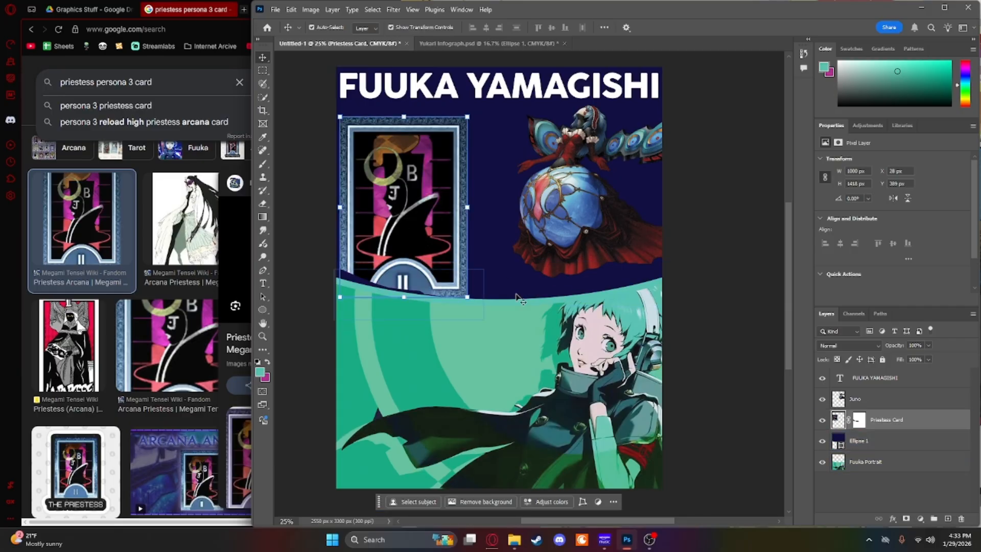
{"action": "left_click", "coordinate": [859, 420]}
{"action": "key", "text": "b"}
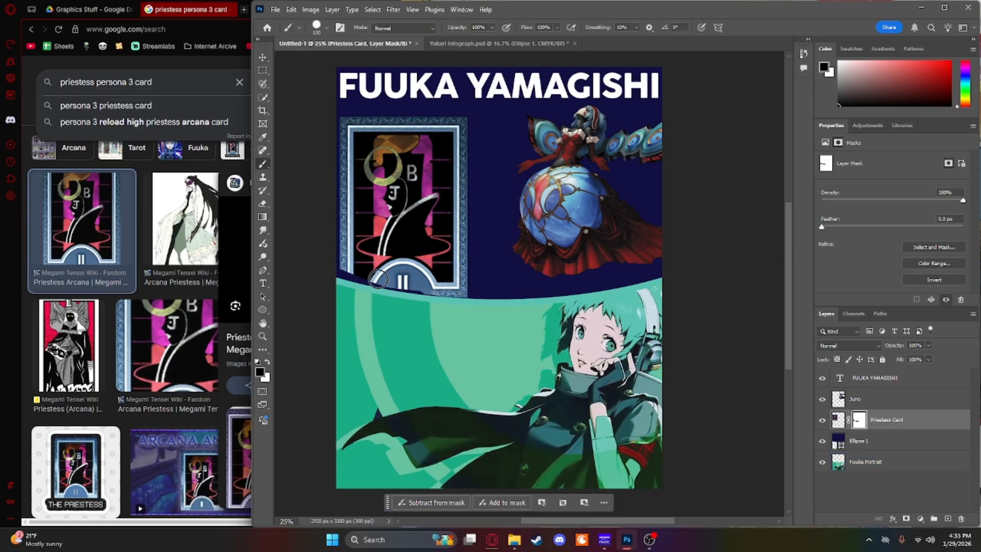
{"action": "key", "text": "x"}
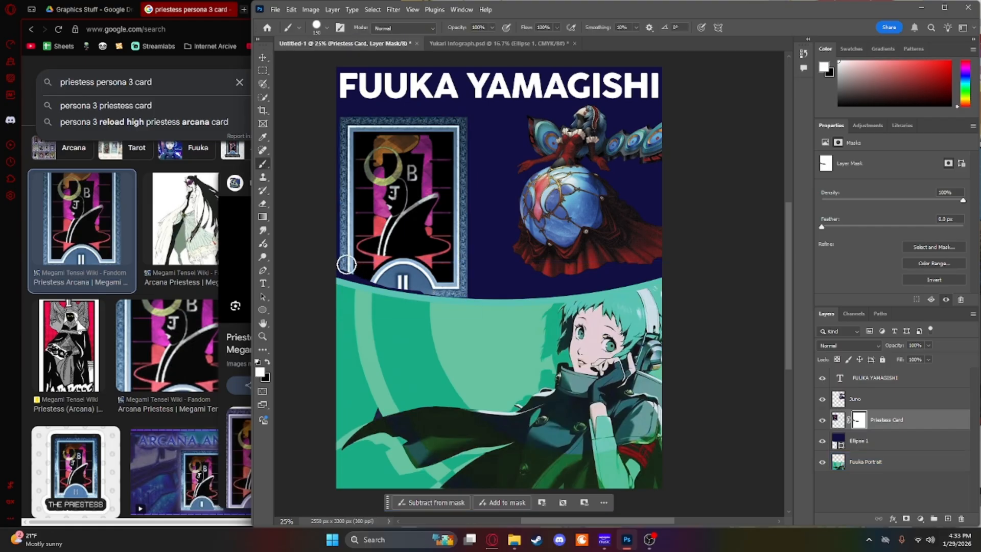
{"action": "mouse_move", "coordinate": [353, 276]}
{"action": "left_mouse_down"}
{"action": "mouse_move", "coordinate": [435, 289]}
{"action": "mouse_move", "coordinate": [391, 283]}
{"action": "mouse_move", "coordinate": [392, 302]}
{"action": "left_mouse_up"}
{"action": "key", "text": "x"}
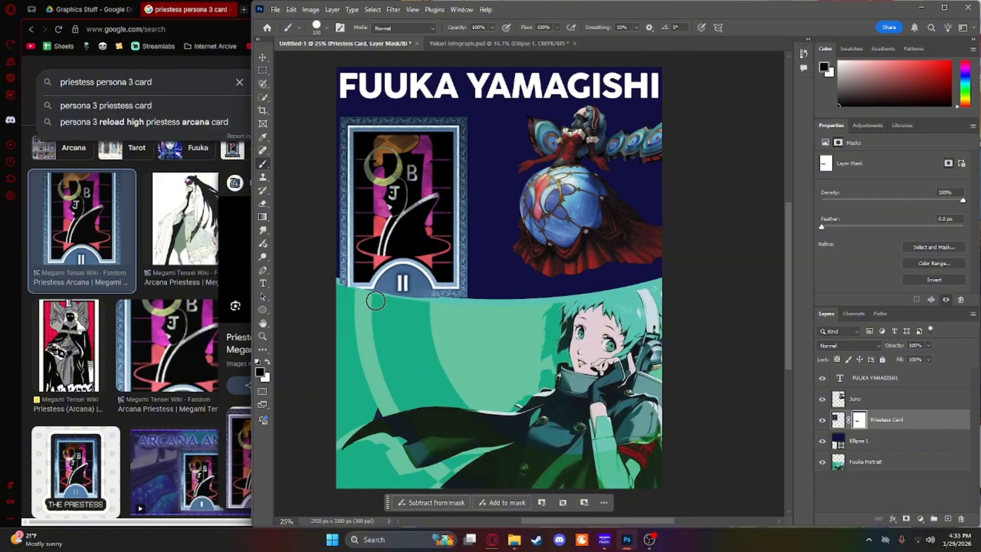
Step: Duplicate the Ellipse 1 layer and place the copy directly above the Priestess Card layer
{"action": "key", "text": "v"}
{"action": "left_click", "coordinate": [488, 294], "text": "ctrl"}
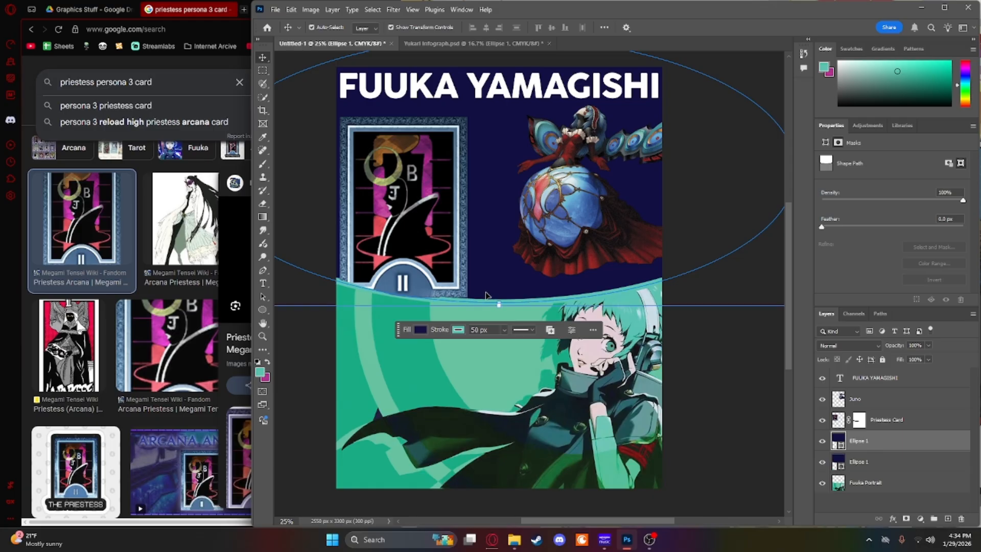
{"action": "key", "text": "ctrl+j"}
{"action": "left_click_drag", "start_coordinate": [875, 444], "coordinate": [876, 416]}
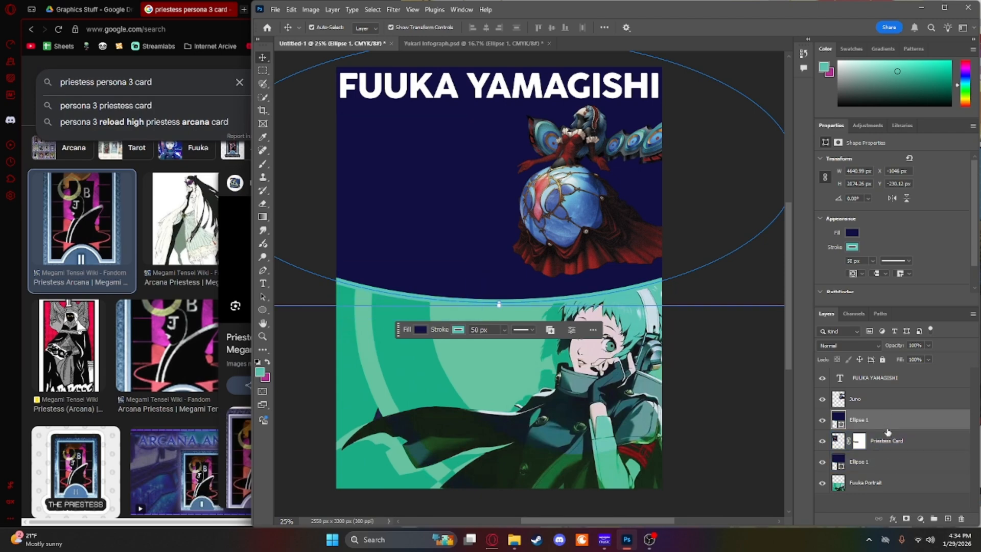
Step: Remove the fill from the upper ellipse copy, keeping its teal 50 px stroke over the card's bottom edge
{"action": "left_click", "coordinate": [852, 233]}
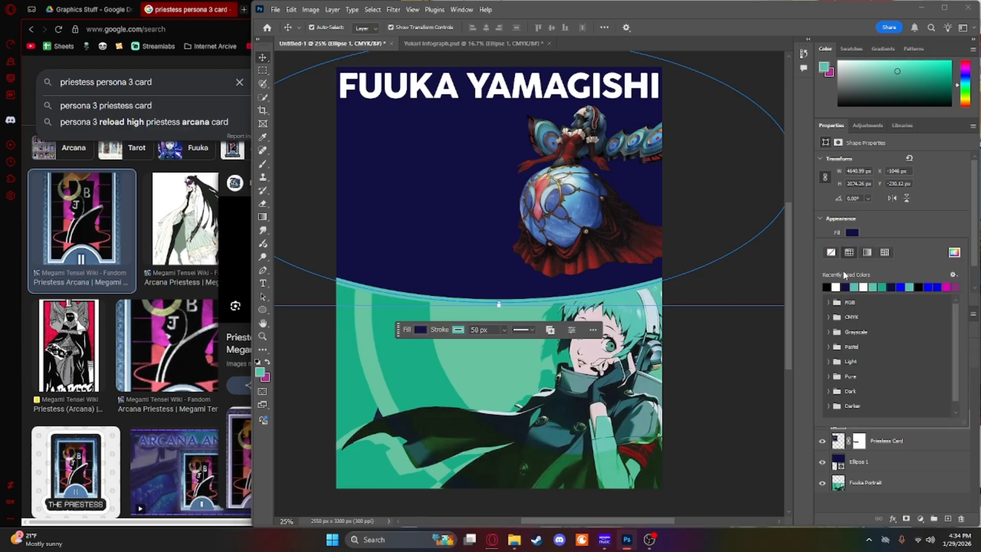
{"action": "left_click", "coordinate": [831, 253]}
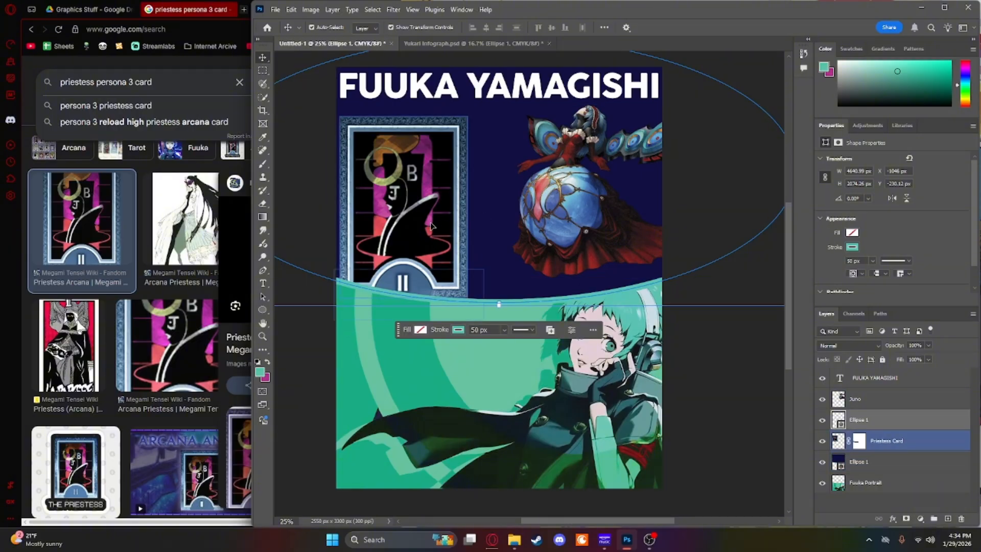
{"action": "left_click", "coordinate": [294, 333]}
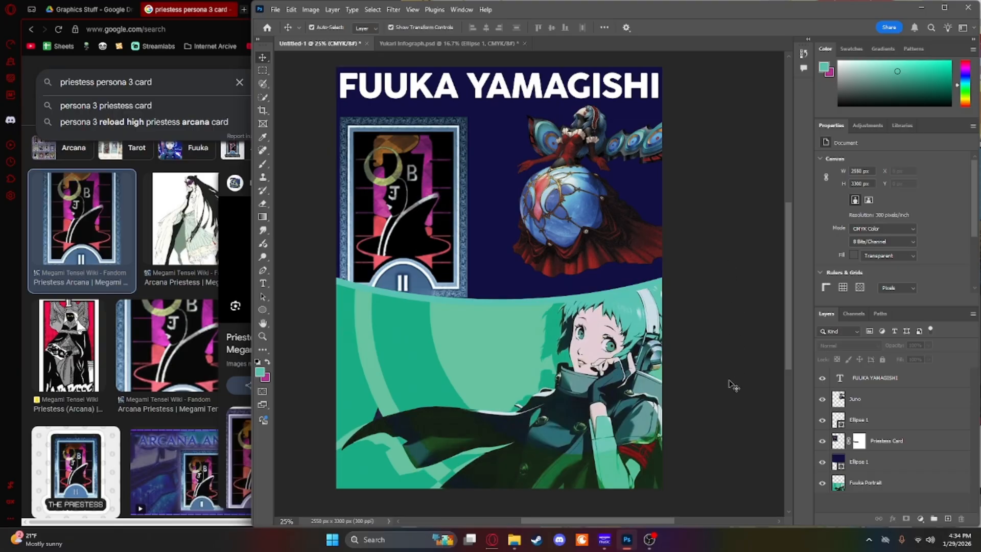
{"action": "left_click", "coordinate": [483, 212]}
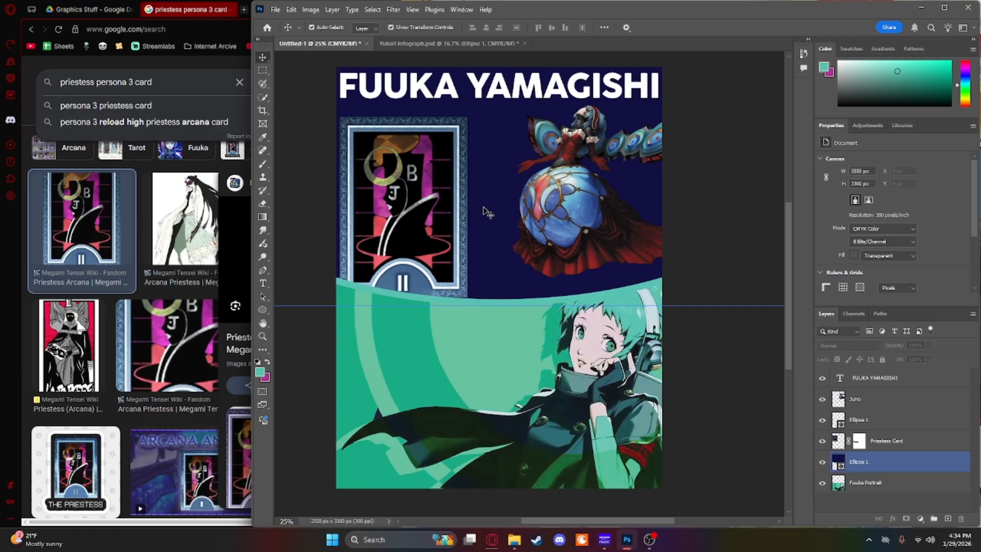
{"action": "key", "text": "t"}
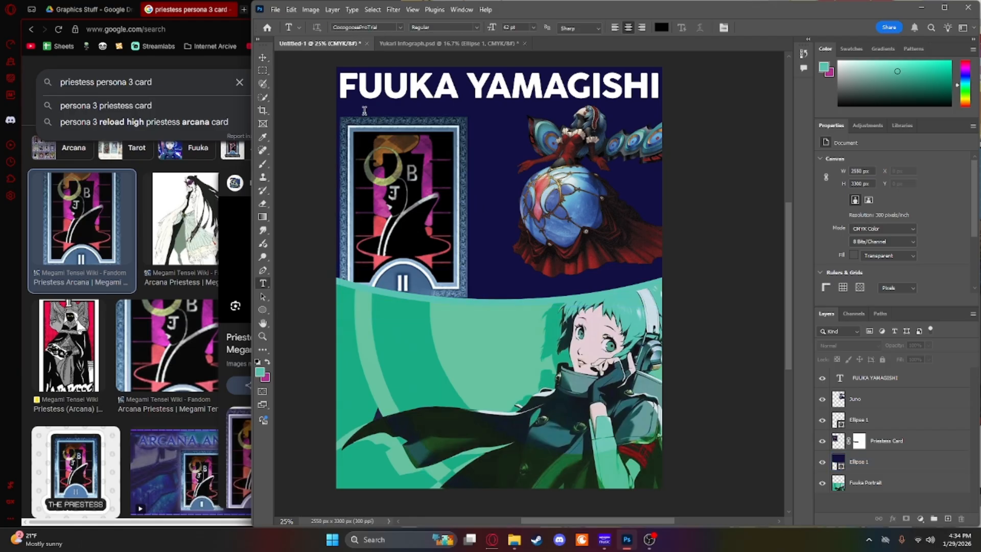
{"action": "left_click_drag", "start_coordinate": [340, 111], "coordinate": [466, 145]}
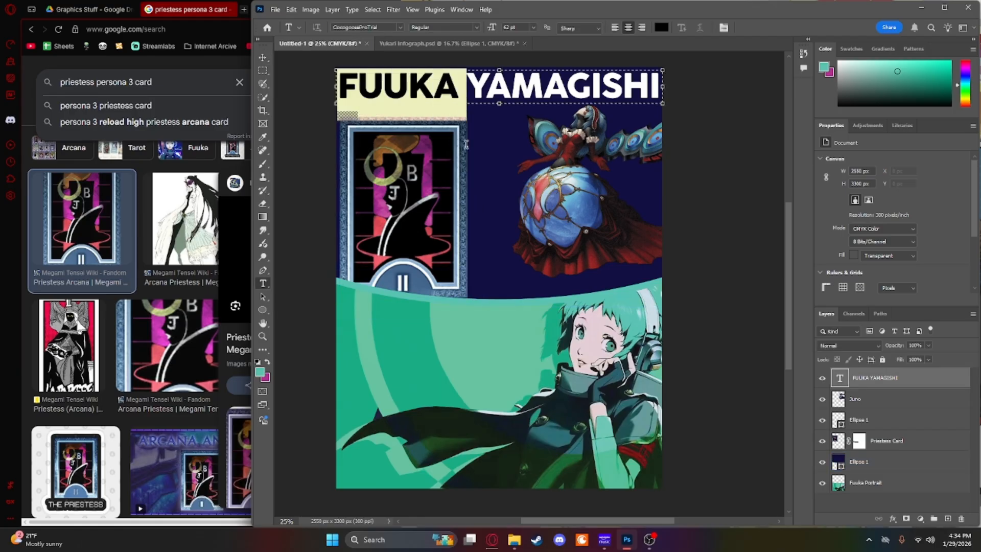
{"action": "left_click", "coordinate": [266, 58]}
{"action": "left_click", "coordinate": [294, 125]}
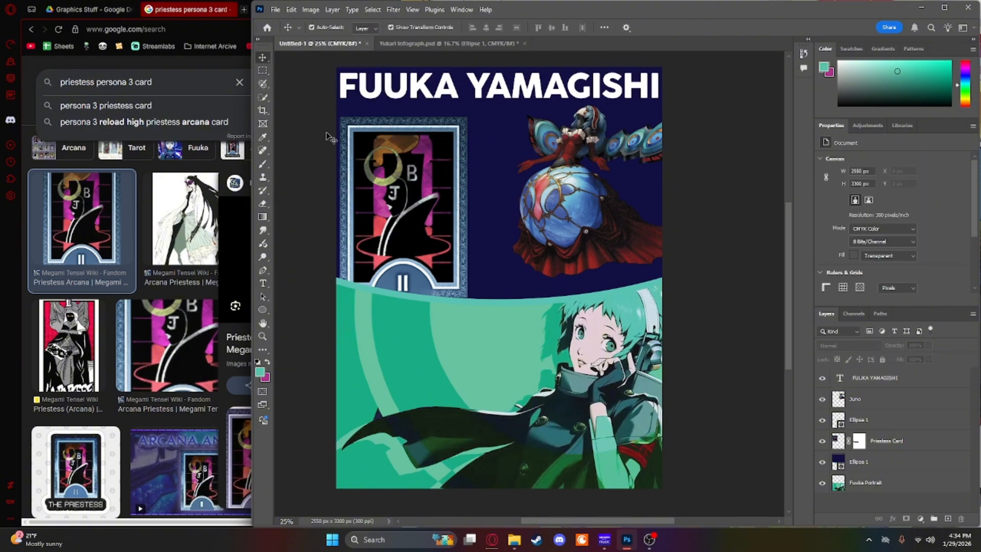
Step: Add a text box below the title, across the card and Juno, with the text Priestess
{"action": "key", "text": "t"}
{"action": "left_click_drag", "start_coordinate": [350, 122], "coordinate": [641, 190]}
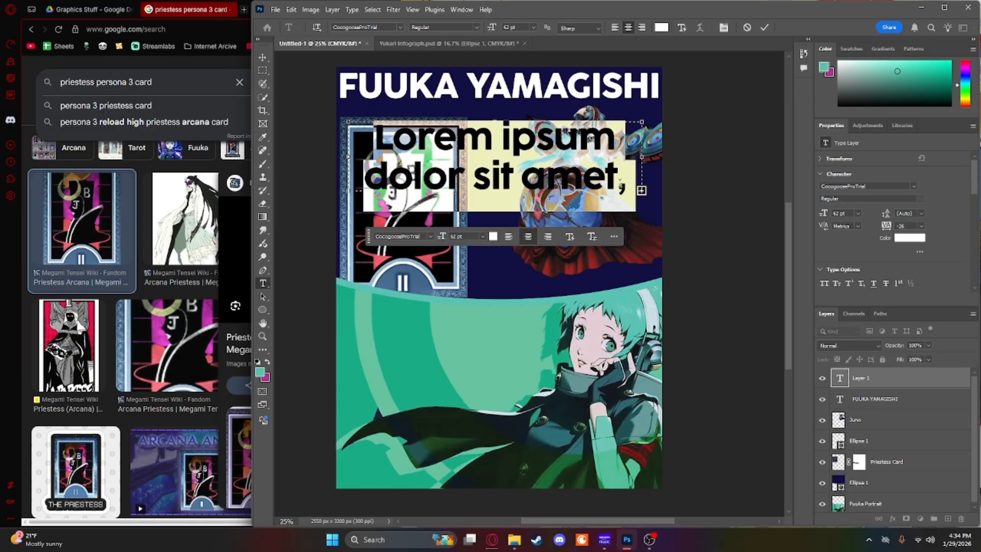
{"action": "type", "text": "Pr"}
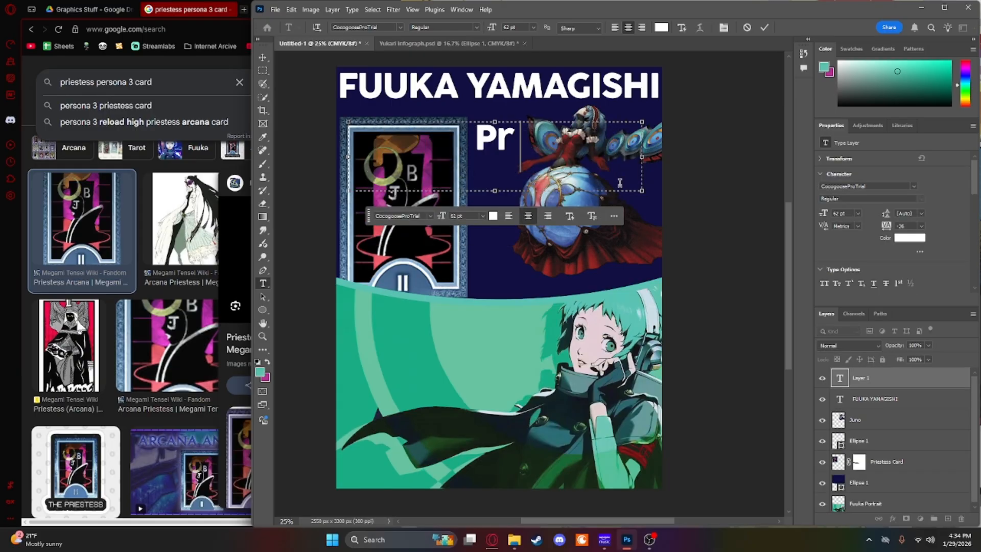
{"action": "type", "text": "iestess"}
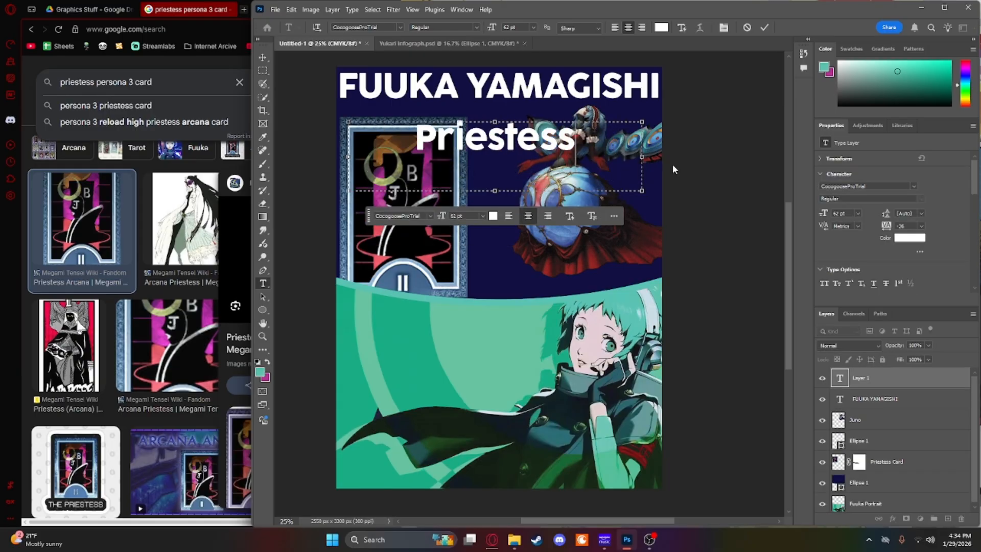
Step: Set the whole Priestess text to 48 pt
{"action": "key", "text": "ctrl+a"}
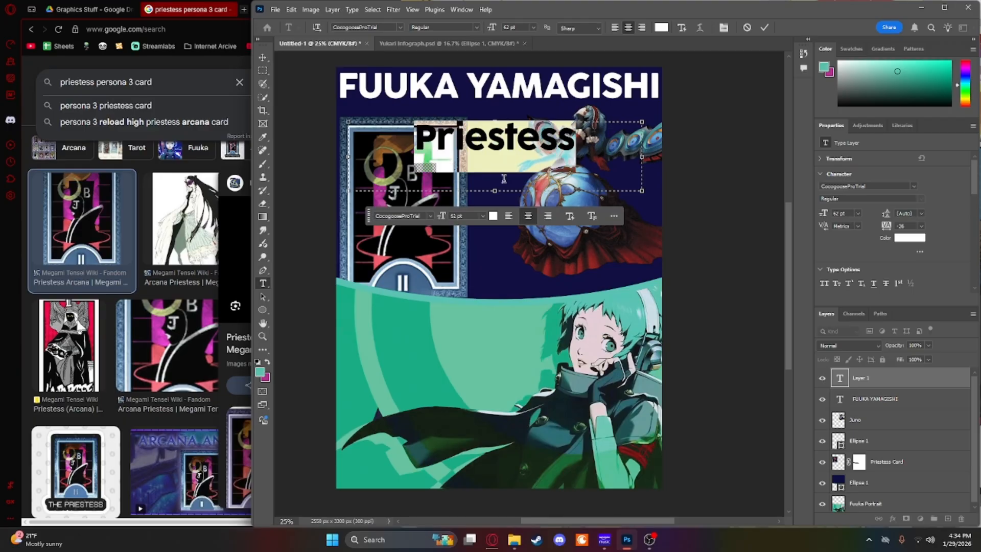
{"action": "left_click", "coordinate": [482, 218]}
{"action": "left_click", "coordinate": [470, 344]}
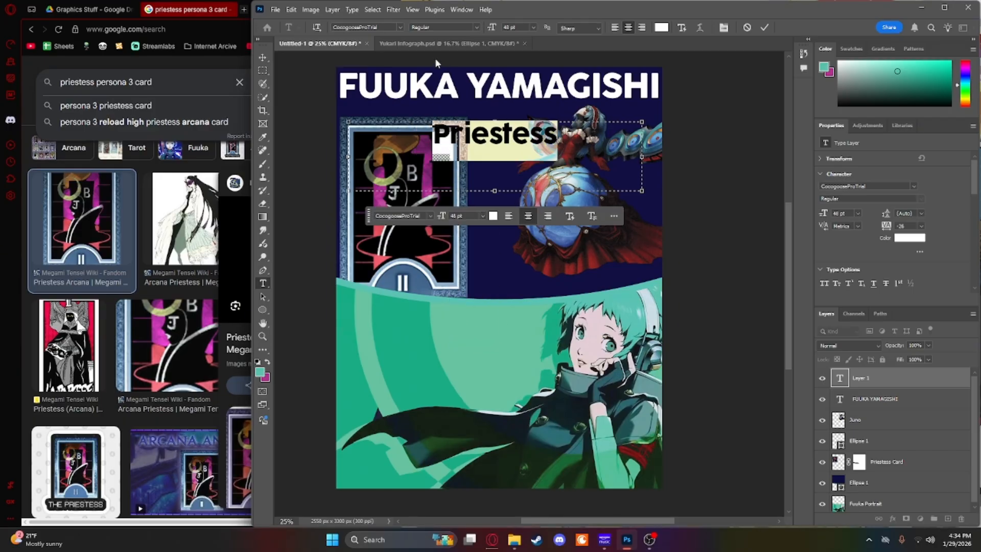
Step: Inspect the LOVERS subtitle's style in Yukari Infograph.psd for reference and return to the Fuuka poster
{"action": "left_click", "coordinate": [449, 43]}
{"action": "left_click", "coordinate": [626, 109]}
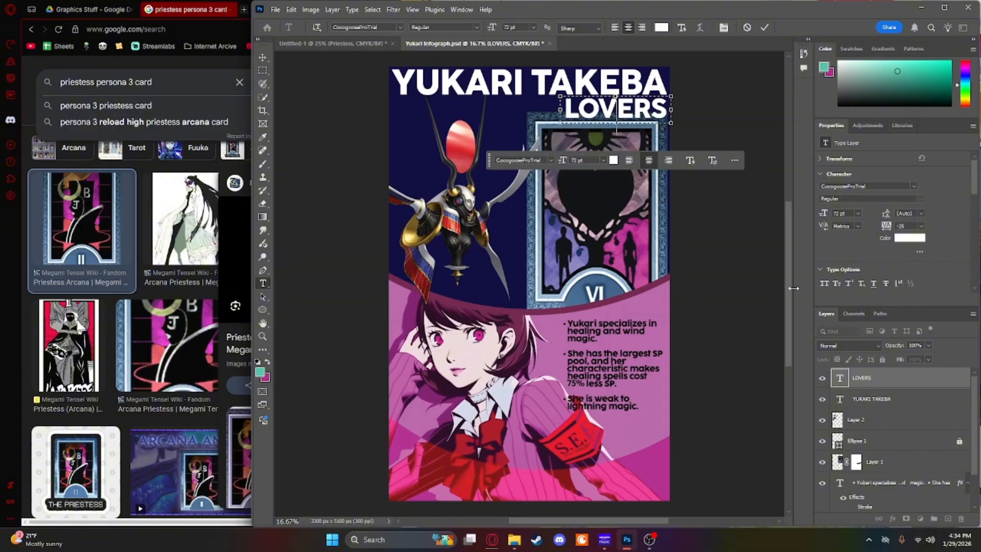
{"action": "left_click", "coordinate": [347, 47]}
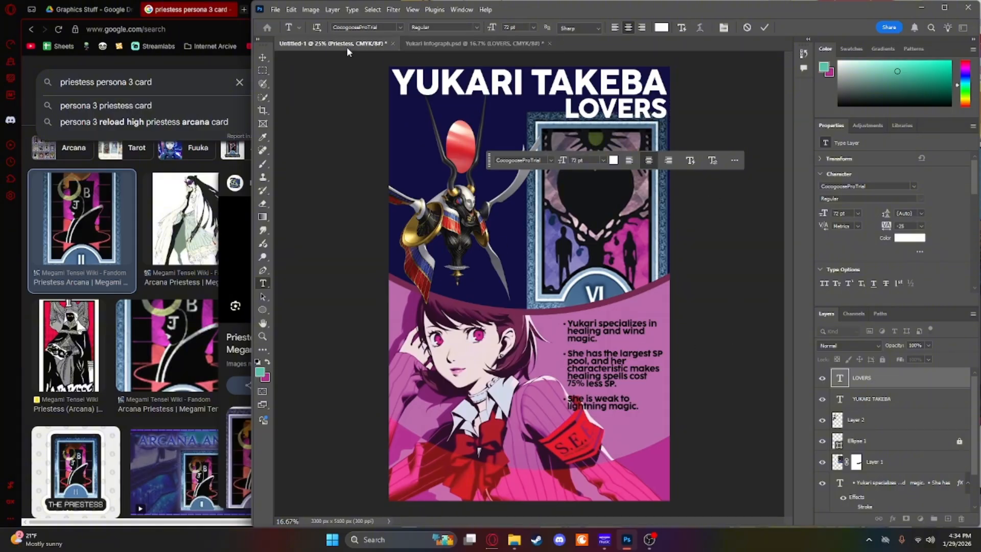
{"action": "left_click", "coordinate": [379, 139]}
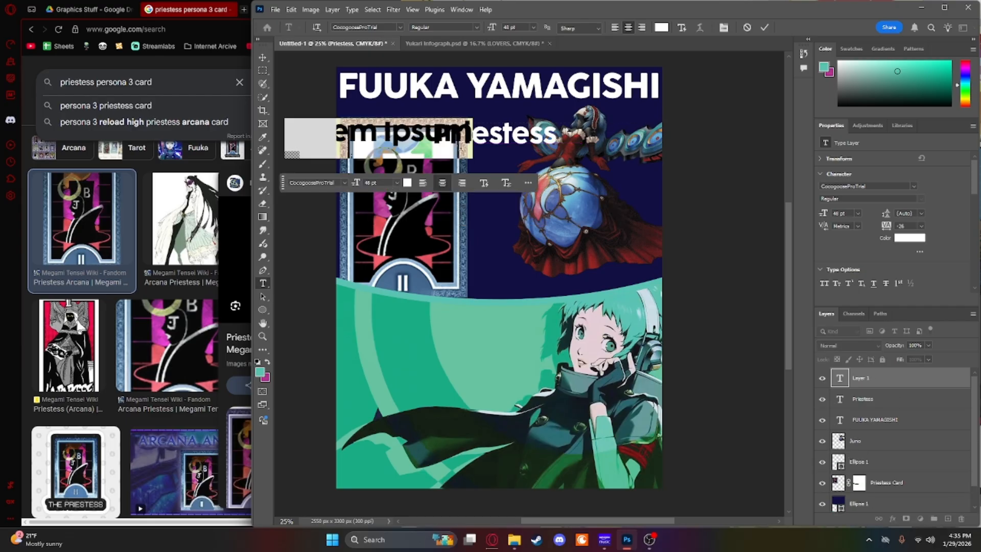
{"action": "left_click", "coordinate": [263, 59]}
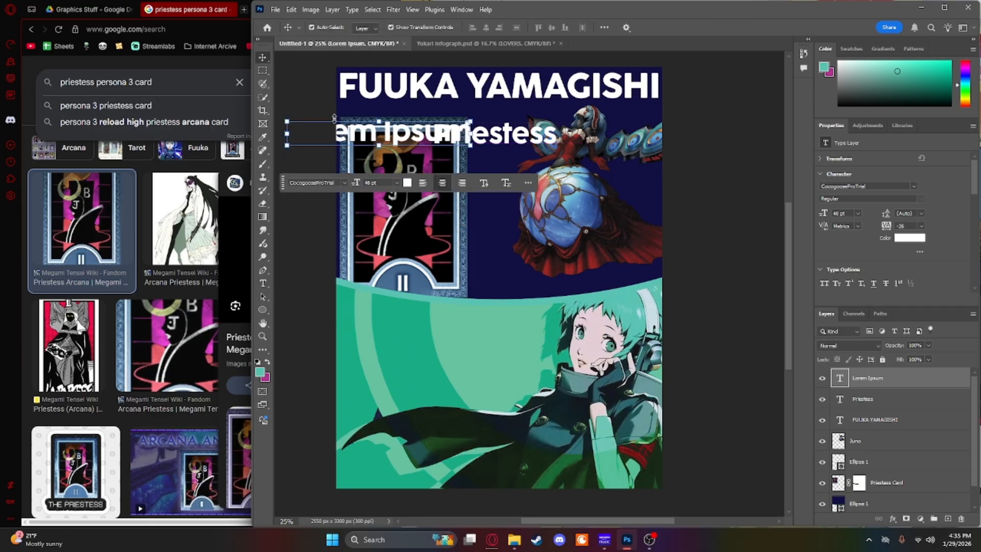
{"action": "key", "text": "Delete"}
Step: Set the Priestess text's size to 36 pt and finish editing it
{"action": "double_click", "coordinate": [530, 143]}
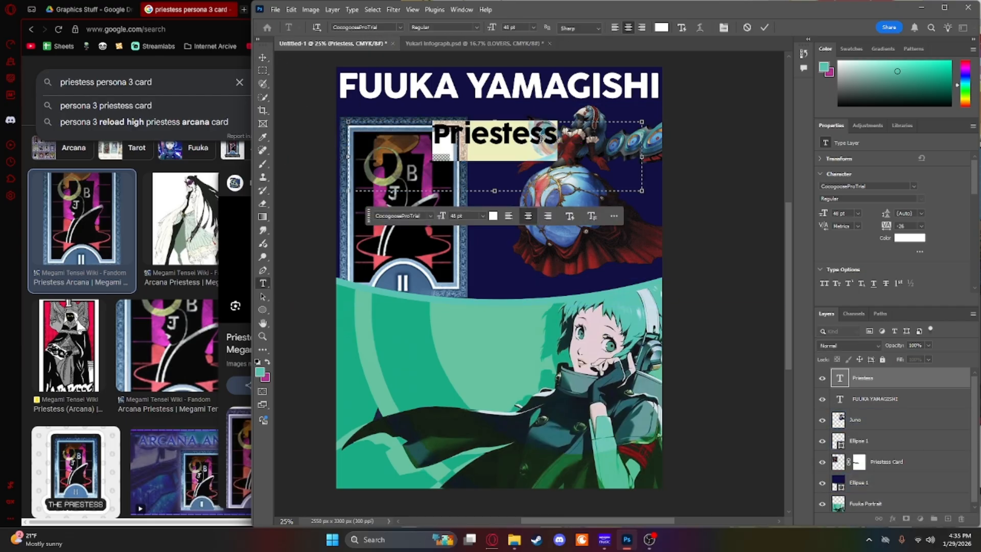
{"action": "left_click", "coordinate": [483, 217]}
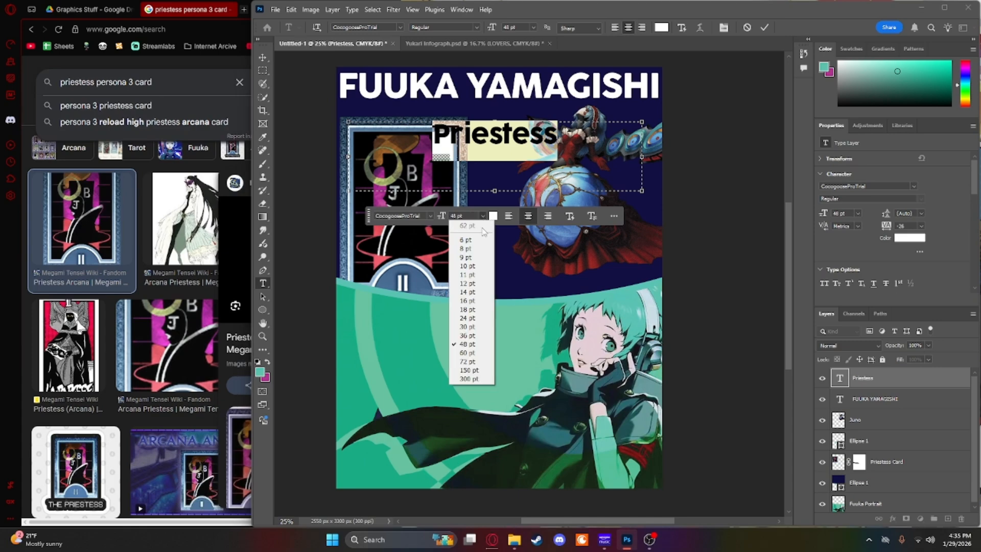
{"action": "left_click", "coordinate": [471, 335]}
{"action": "left_click", "coordinate": [264, 58]}
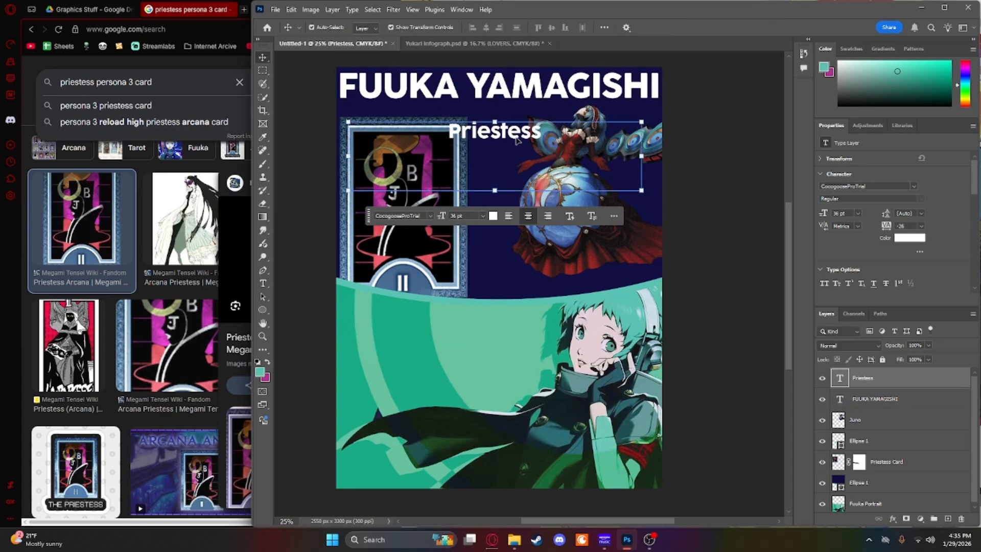
Step: Move the Priestess text beneath the start of the title, above the card, and compare its placement with the Yukari poster's LOVERS subtitle
{"action": "left_click_drag", "start_coordinate": [516, 137], "coordinate": [407, 119]}
{"action": "left_click", "coordinate": [475, 44]}
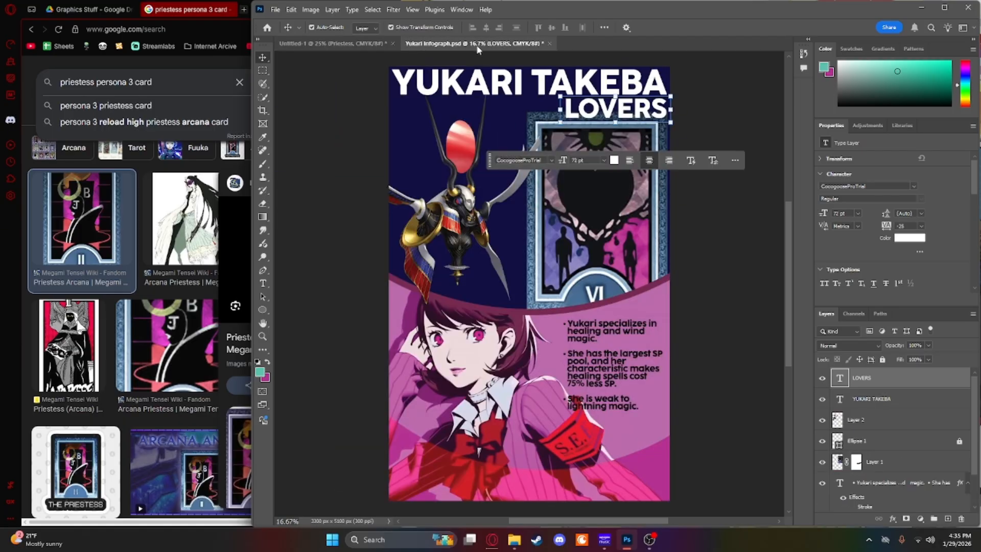
{"action": "left_click", "coordinate": [337, 44]}
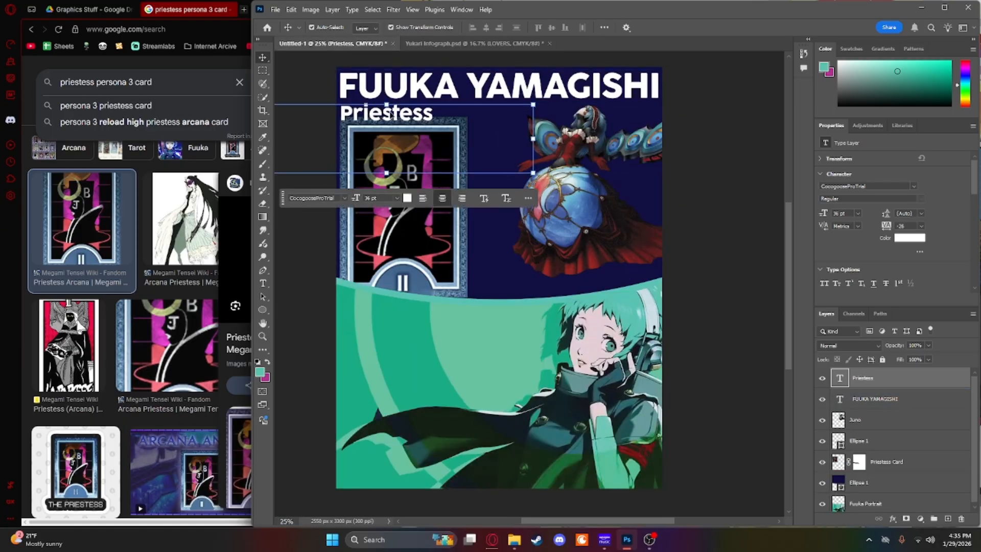
{"action": "left_click", "coordinate": [469, 44]}
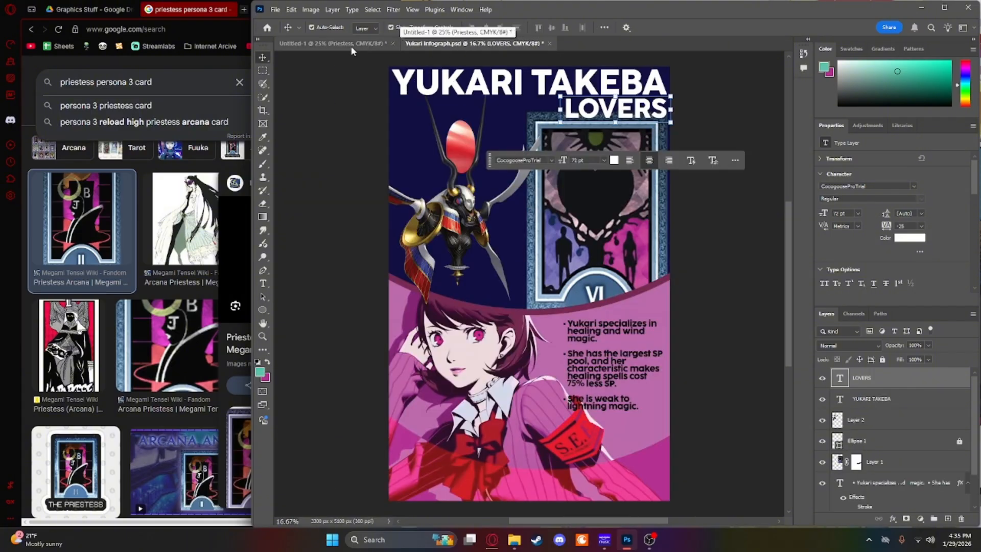
{"action": "left_click", "coordinate": [338, 44]}
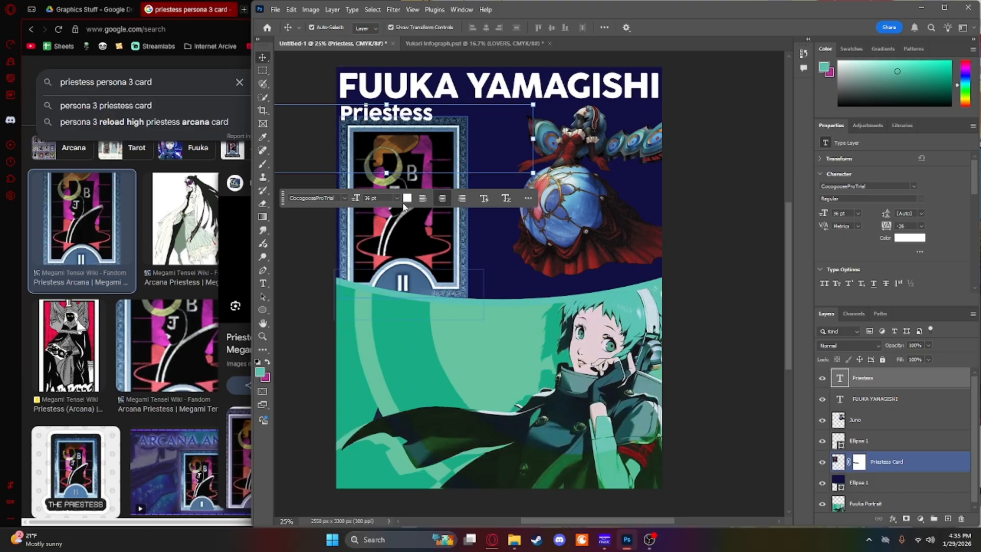
Step: Enlarge the Priestess text to 48 pt and shift it back within the poster's left edge
{"action": "left_click", "coordinate": [397, 198]}
{"action": "left_click", "coordinate": [395, 326]}
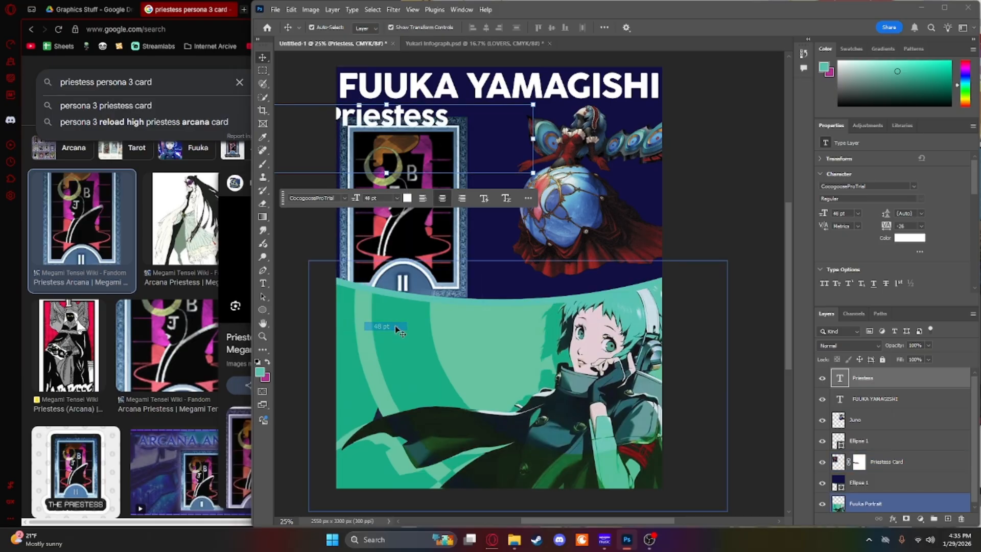
{"action": "left_click_drag", "start_coordinate": [386, 125], "coordinate": [398, 122]}
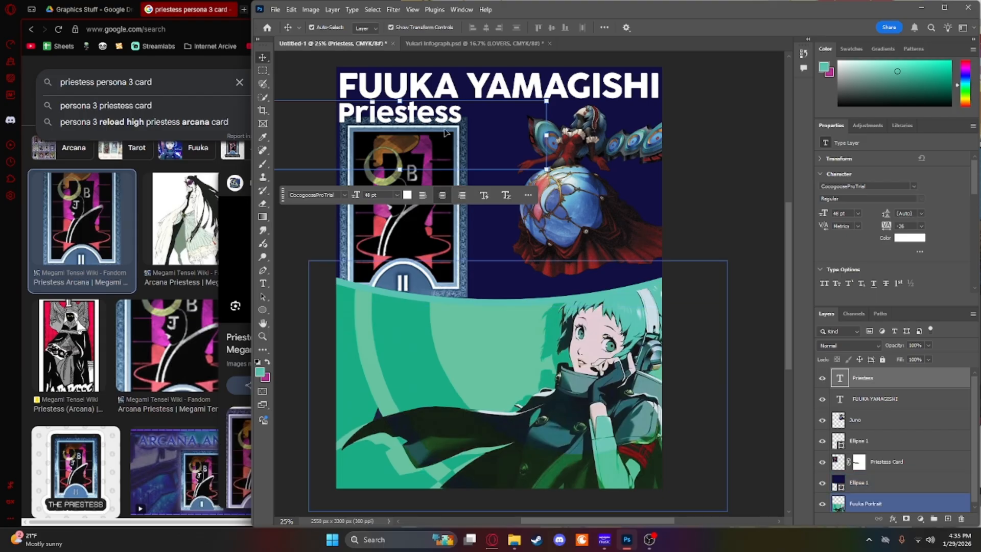
Step: Left-align the Priestess text, shrink its text box to fit the word, and place it under the title's first letters
{"action": "left_click", "coordinate": [422, 194]}
{"action": "left_click_drag", "start_coordinate": [373, 118], "coordinate": [480, 121]}
{"action": "double_click", "coordinate": [437, 113]}
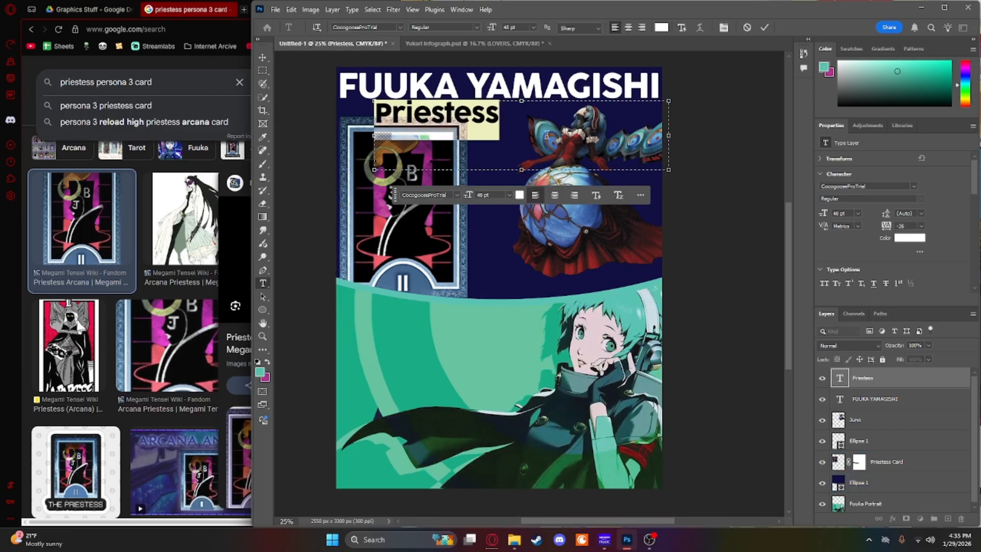
{"action": "left_click_drag", "start_coordinate": [669, 170], "coordinate": [428, 120]}
{"action": "left_click", "coordinate": [263, 57]}
Step: Tighten the FUUKA YAMAGISHI title's tracking to -27 and deselect the title
{"action": "left_click", "coordinate": [429, 87]}
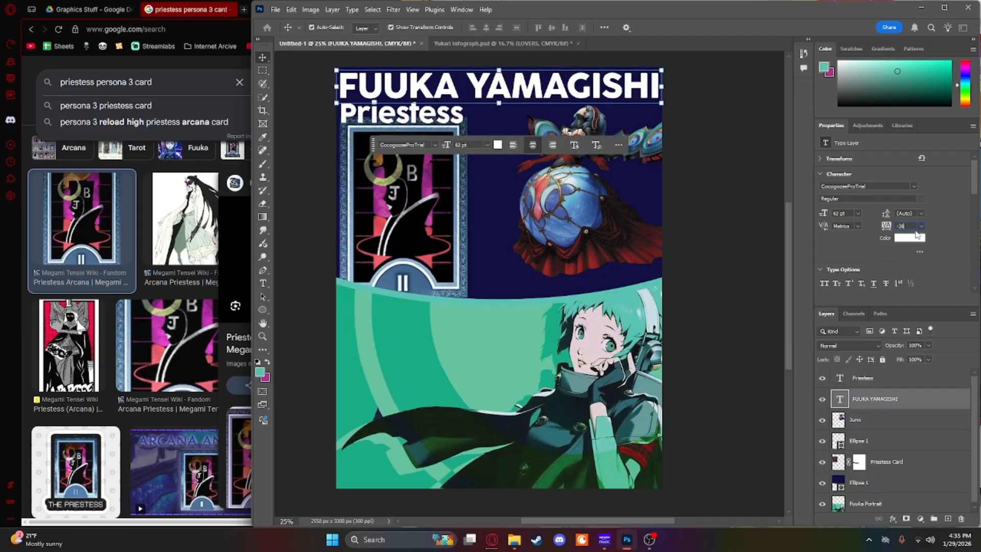
{"action": "type", "text": "7"}
{"action": "key", "text": "Return"}
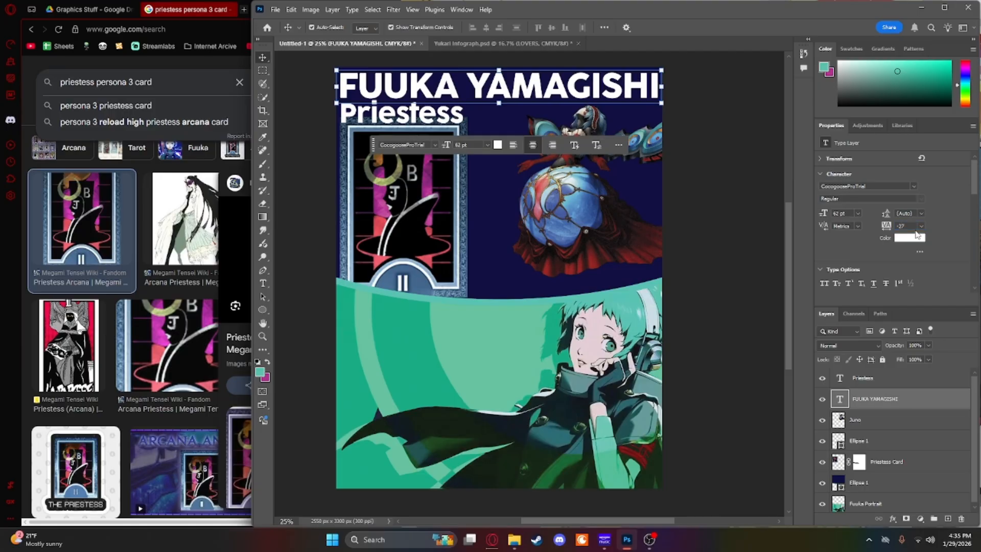
{"action": "left_click", "coordinate": [907, 227]}
{"action": "left_click", "coordinate": [775, 225]}
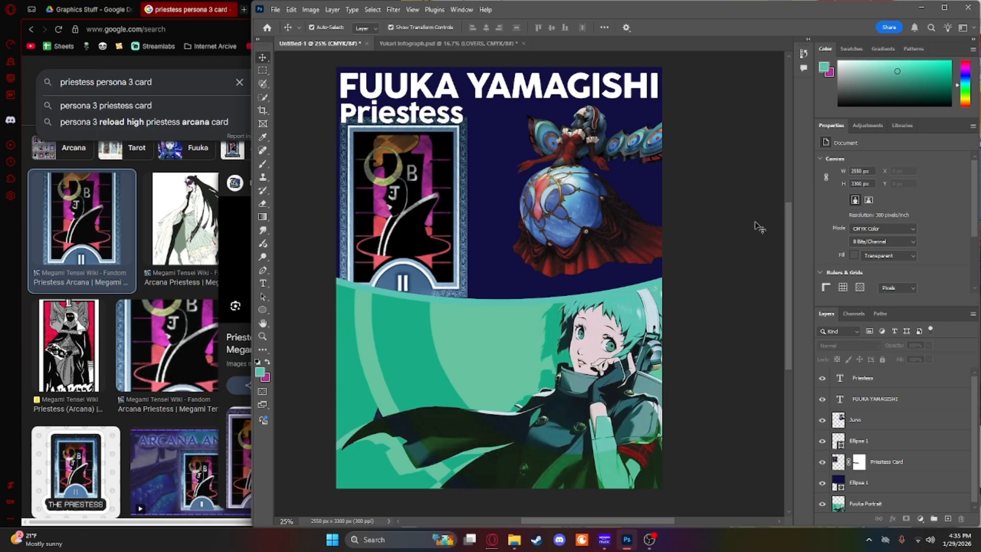
{"action": "left_click", "coordinate": [874, 399]}
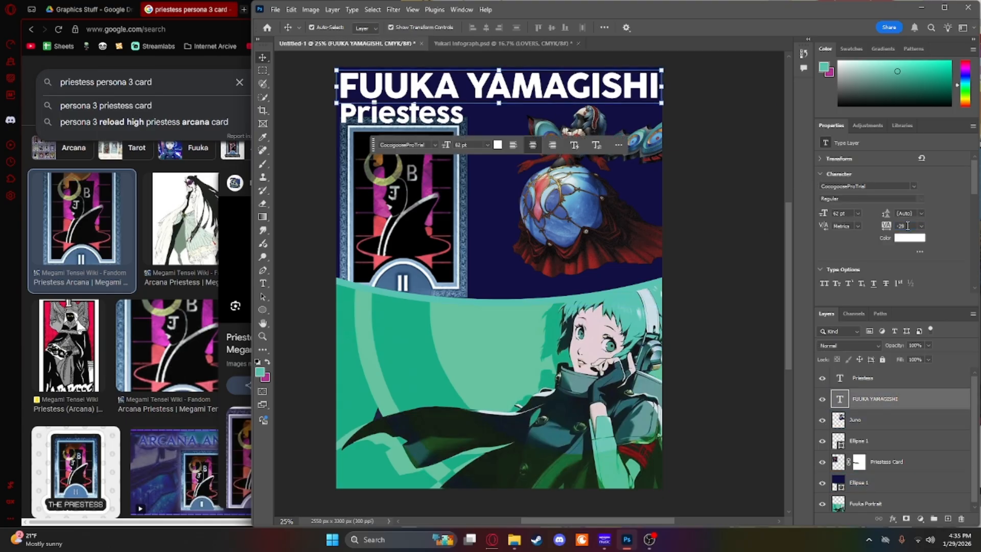
{"action": "left_click", "coordinate": [739, 202]}
{"action": "left_click", "coordinate": [624, 97]}
{"action": "left_click", "coordinate": [743, 198]}
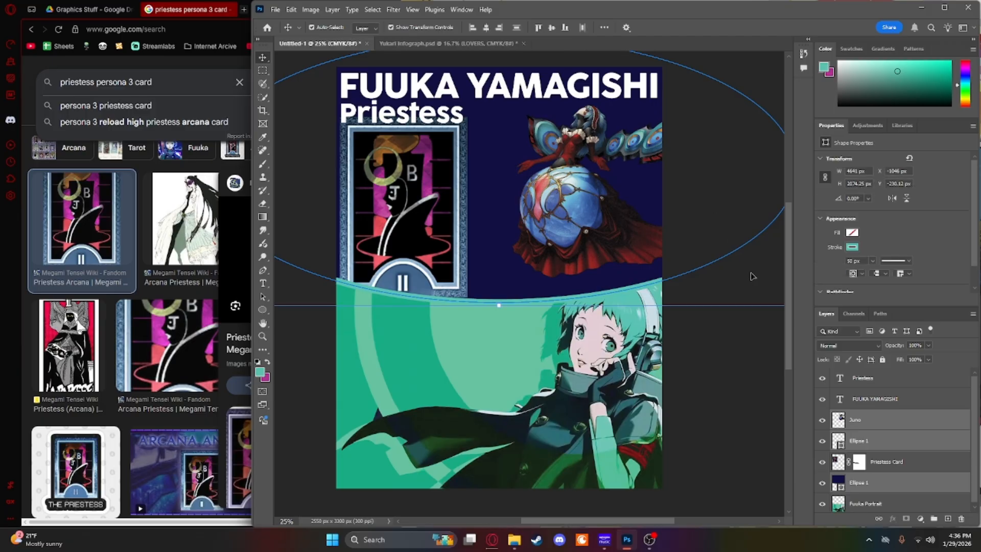
{"action": "left_click", "coordinate": [766, 312]}
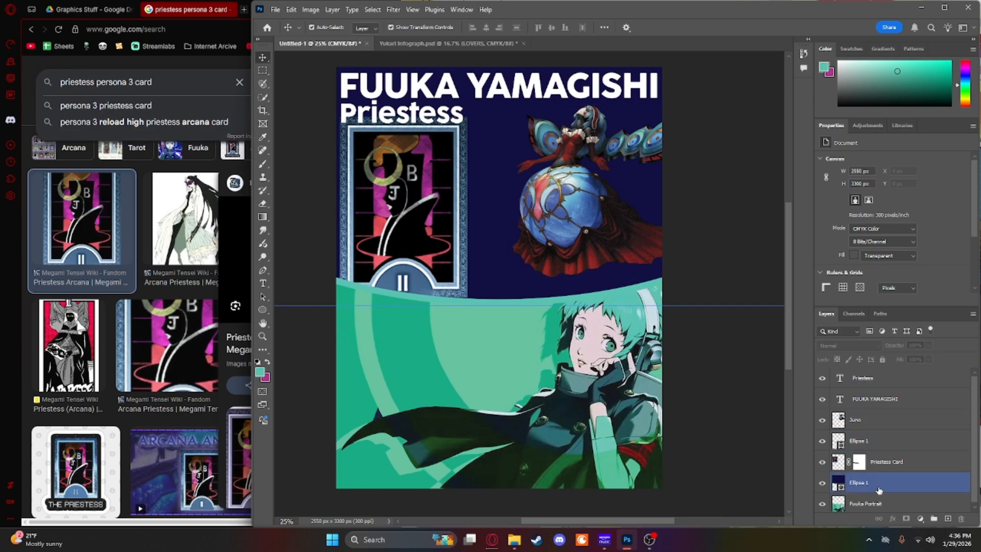
Step: Lock both Ellipse 1 layers, the navy header and the curved outline
{"action": "left_click", "coordinate": [863, 482]}
{"action": "left_click", "coordinate": [882, 359]}
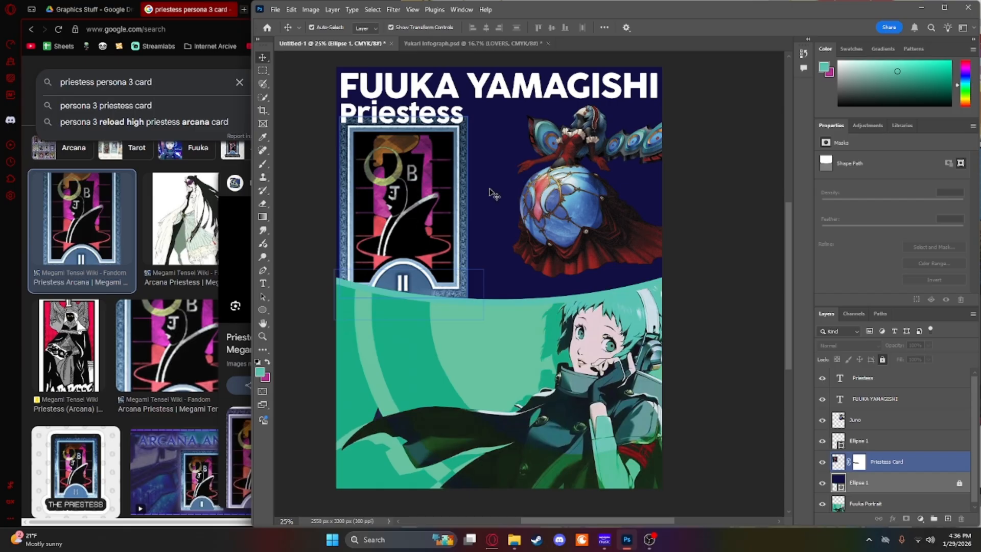
{"action": "left_click", "coordinate": [863, 440]}
{"action": "left_click", "coordinate": [882, 360]}
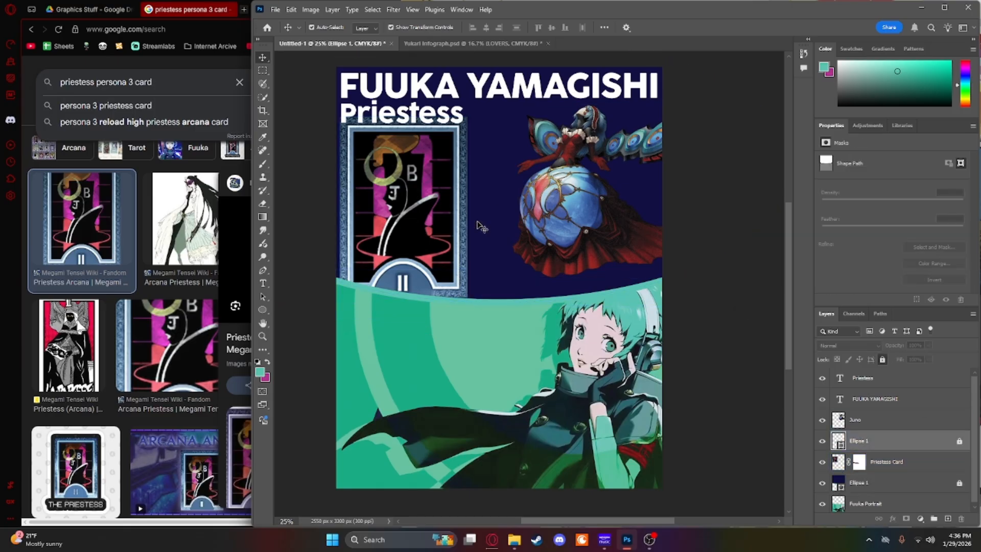
Step: Select the Priestess text and the Priestess Card together and nudge them slightly upward
{"action": "left_click_drag", "start_coordinate": [313, 118], "coordinate": [422, 170]}
{"action": "key", "text": "Up"}
{"action": "key", "text": "Up"}
{"action": "key", "text": "Up"}
{"action": "key", "text": "Up"}
{"action": "key", "text": "Up"}
{"action": "key", "text": "Up"}
{"action": "key", "text": "Up"}
{"action": "key", "text": "Up"}
{"action": "key", "text": "Up"}
{"action": "key", "text": "Up"}
{"action": "key", "text": "Up"}
{"action": "key", "text": "Up"}
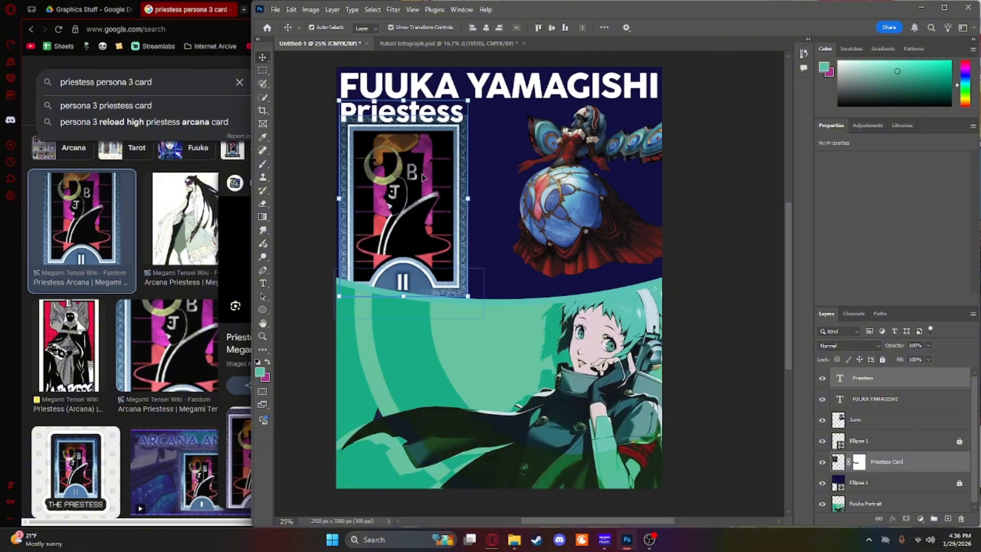
Step: Try brushing a Brightness/Contrast adjustment onto the Priestess card with the Adjustment Brush, and undo it
{"action": "left_click", "coordinate": [263, 243]}
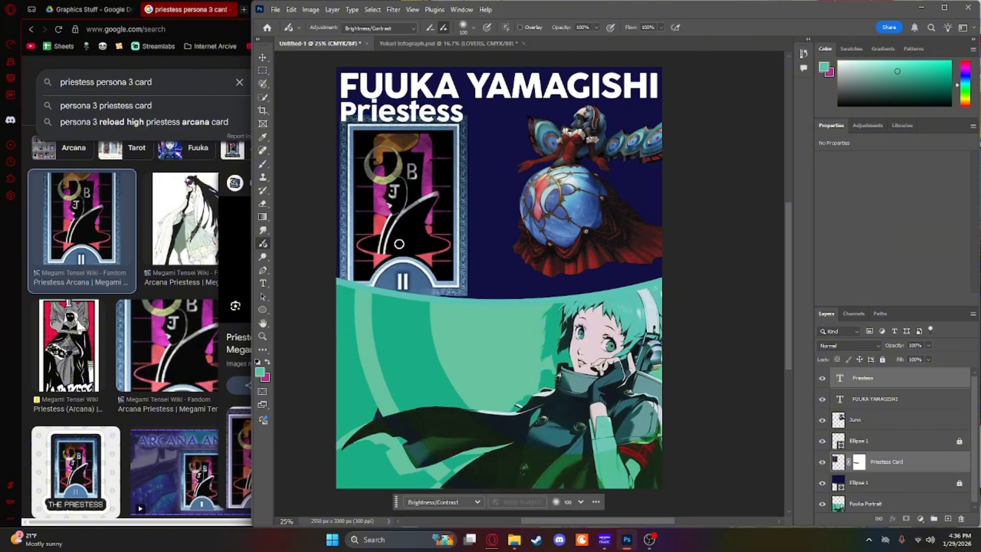
{"action": "left_click", "coordinate": [395, 246]}
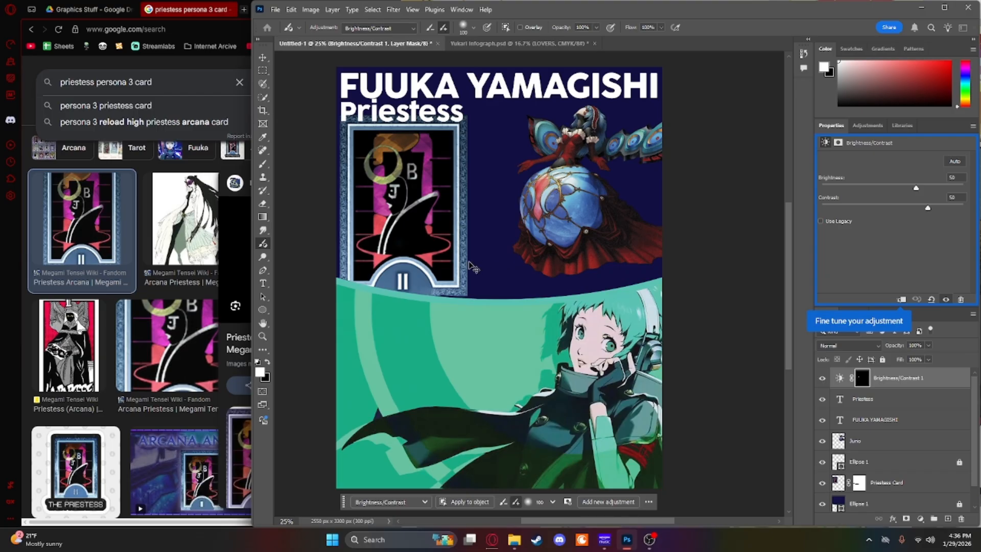
{"action": "key", "text": "ctrl+z"}
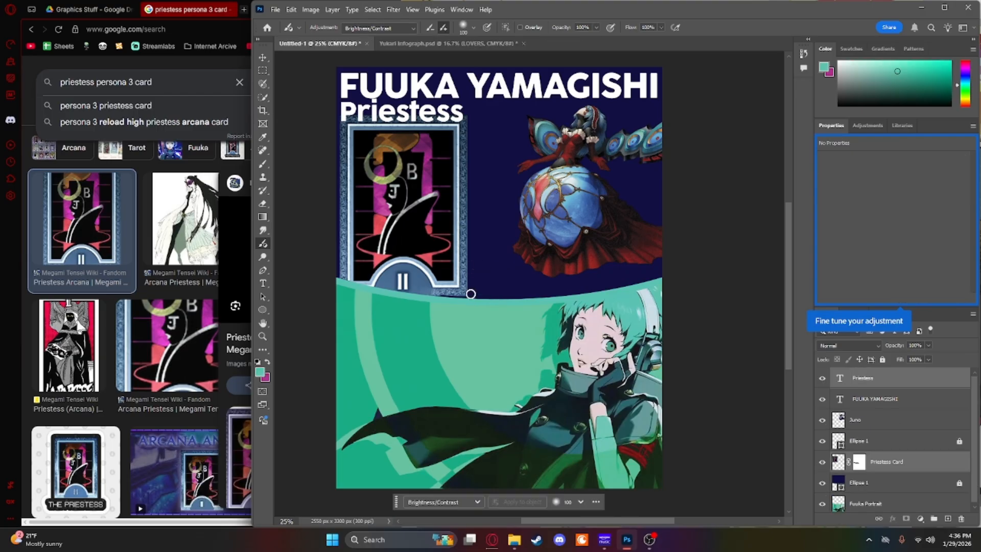
Step: Target the Priestess Card's layer mask, try the Adjustment Brush along the card's lower edge, and undo the strokes
{"action": "left_click", "coordinate": [901, 463]}
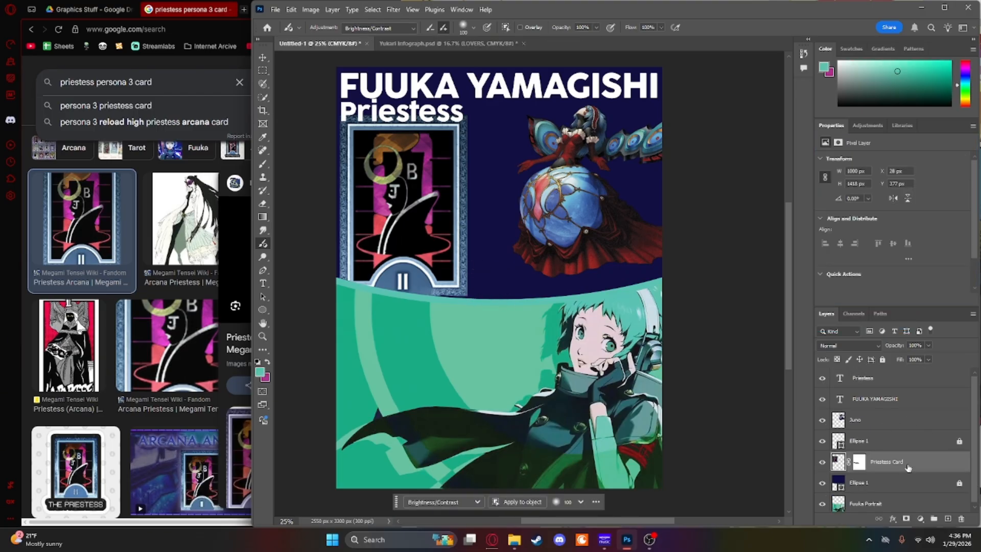
{"action": "left_click", "coordinate": [862, 463]}
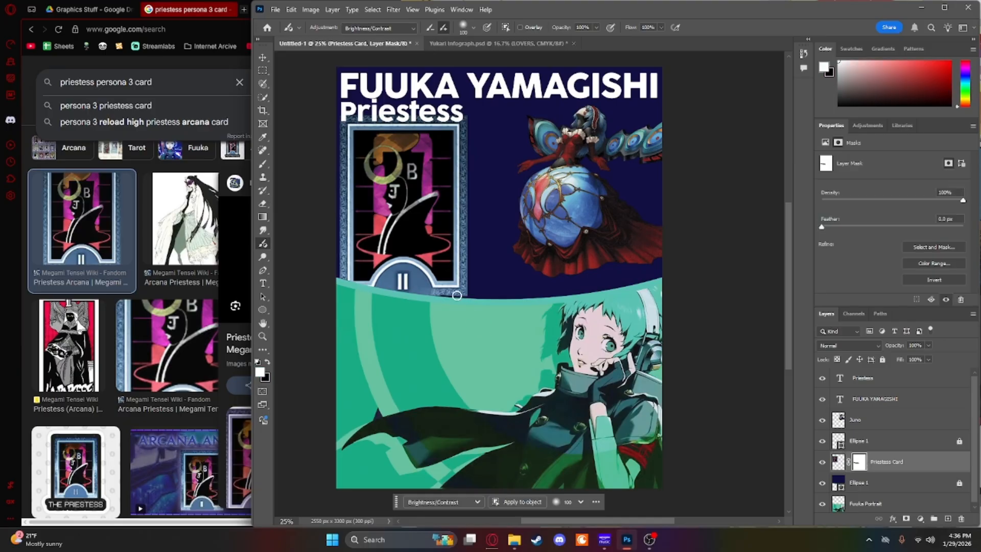
{"action": "left_click", "coordinate": [440, 295]}
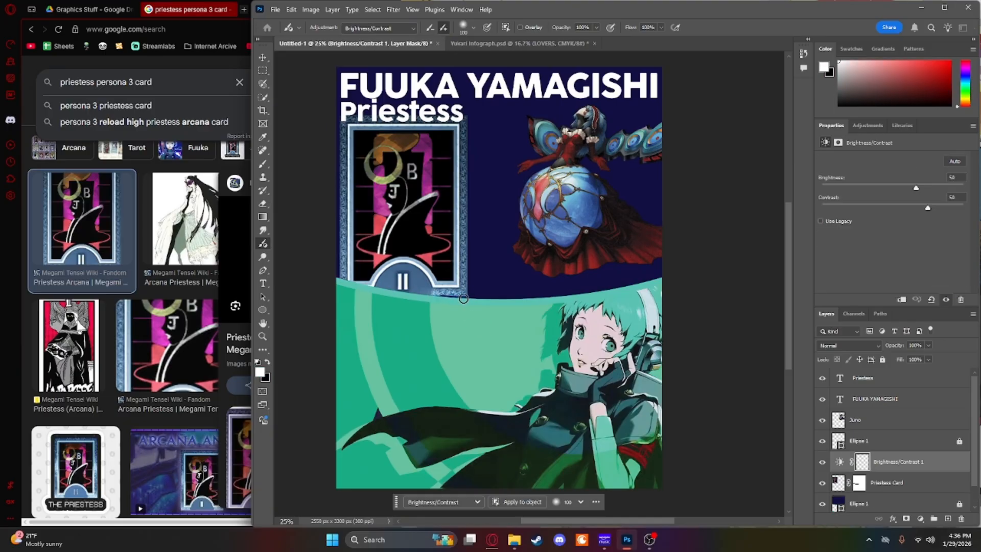
{"action": "mouse_move", "coordinate": [458, 291]}
{"action": "left_mouse_down"}
{"action": "mouse_move", "coordinate": [447, 262]}
{"action": "mouse_move", "coordinate": [390, 287]}
{"action": "left_mouse_up"}
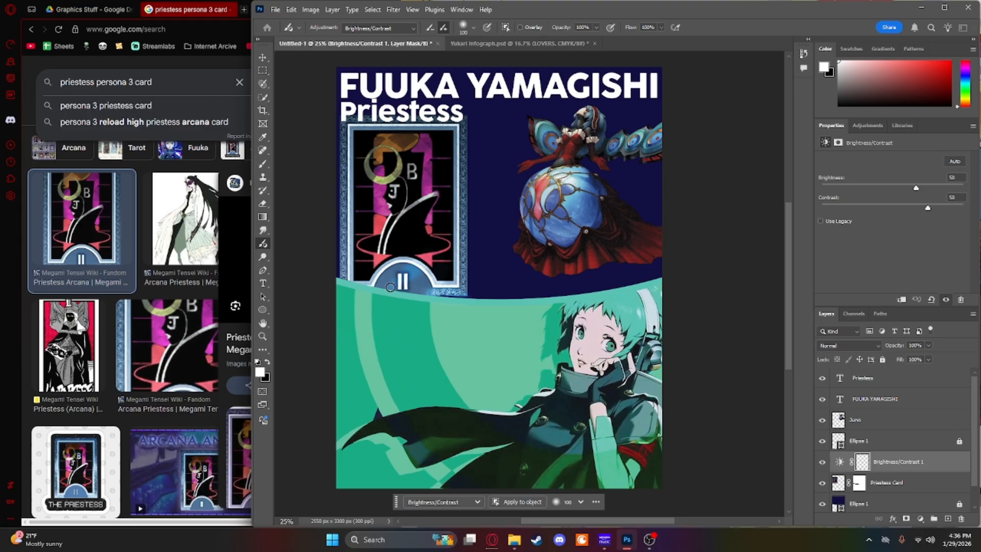
{"action": "key", "text": "ctrl+z"}
{"action": "key", "text": "ctrl+z"}
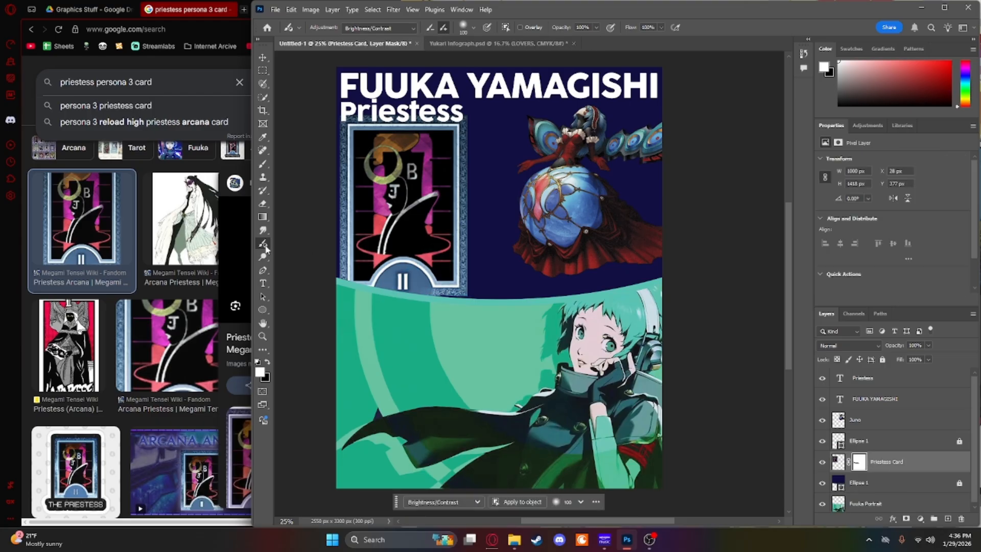
{"action": "key", "text": "ctrl+z"}
{"action": "key", "text": "ctrl+shift+z"}
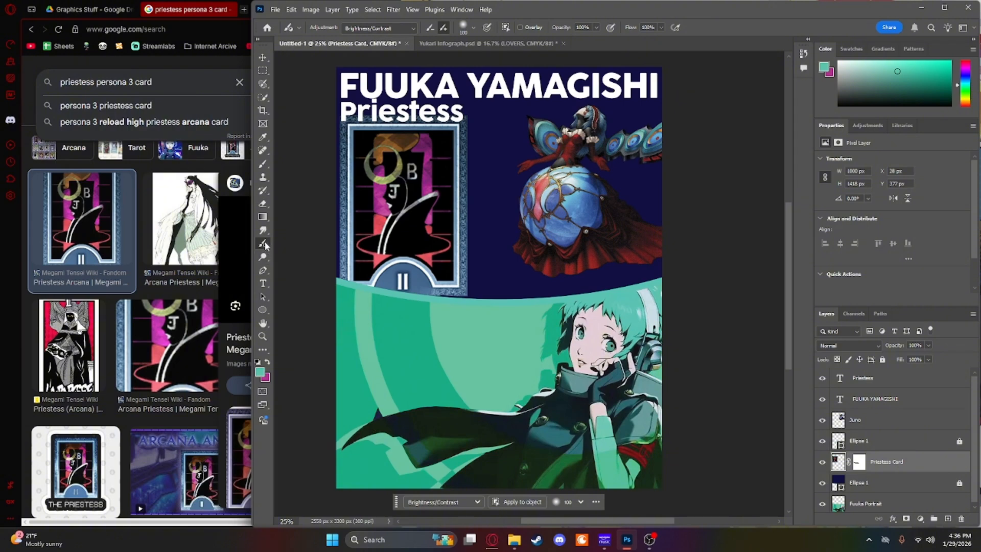
Step: Try the Brush tool on the Priestess Card's layer mask near the curve, and undo
{"action": "left_click", "coordinate": [262, 164]}
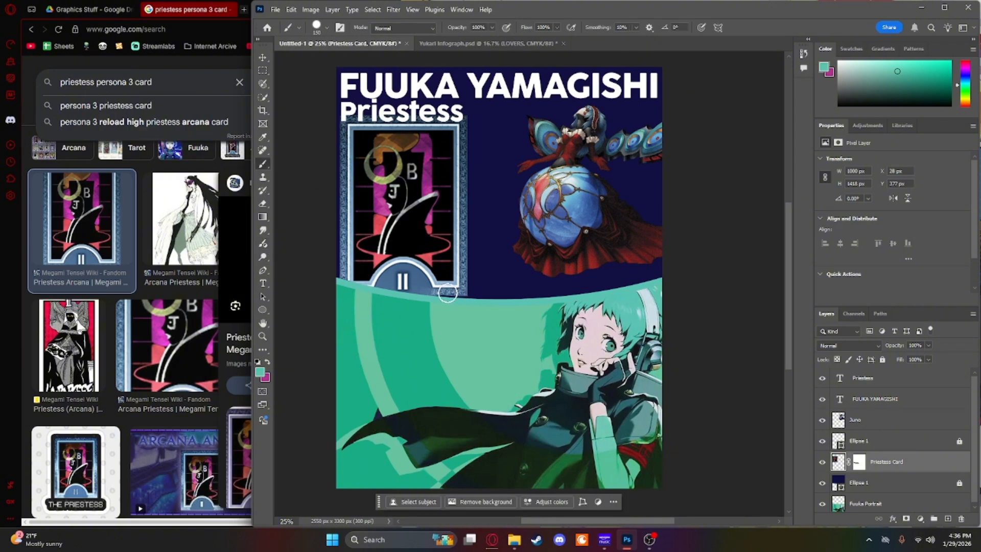
{"action": "left_click", "coordinate": [859, 462]}
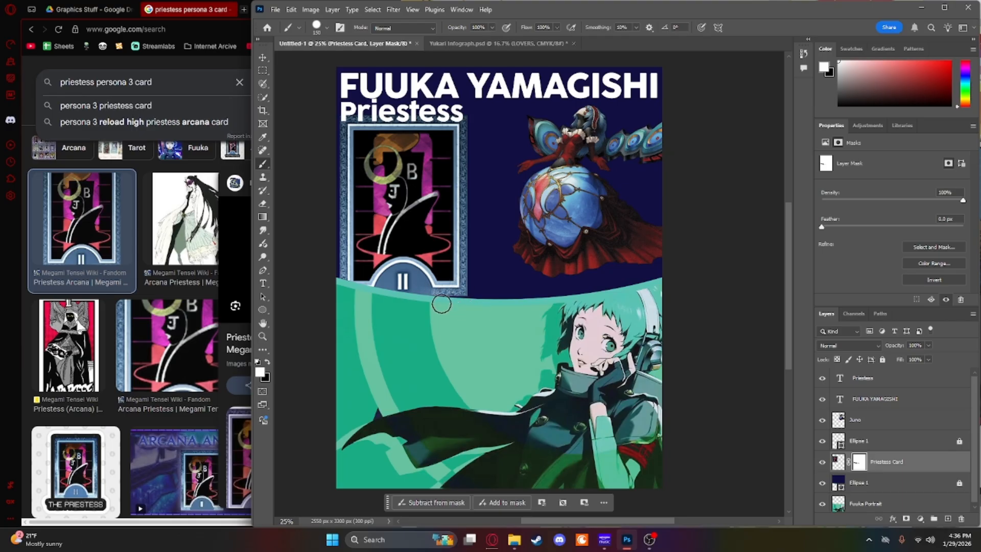
{"action": "key", "text": "ctrl+z"}
Step: Unlock the navy Ellipse 1 header layer
{"action": "left_click", "coordinate": [505, 212]}
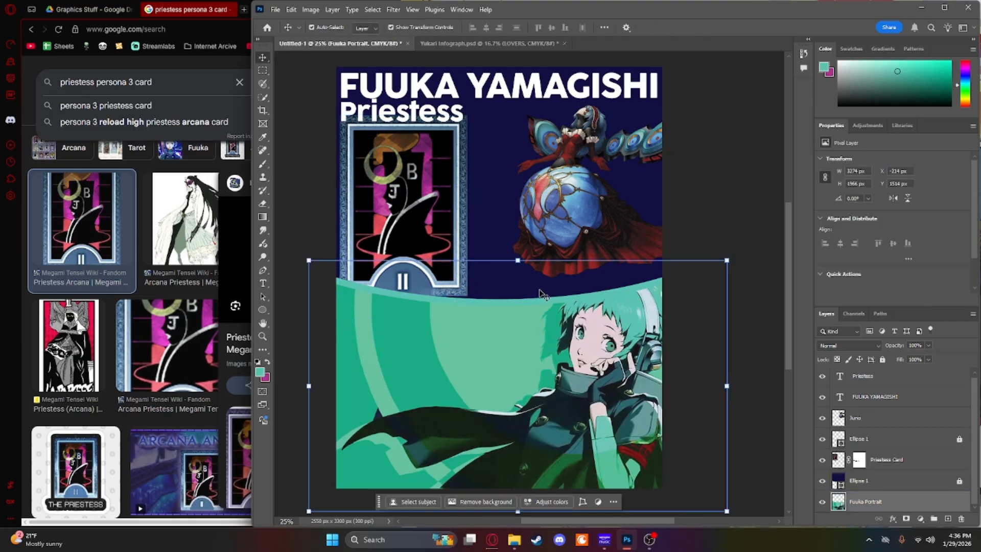
{"action": "left_click", "coordinate": [504, 213]}
{"action": "left_click", "coordinate": [959, 481]}
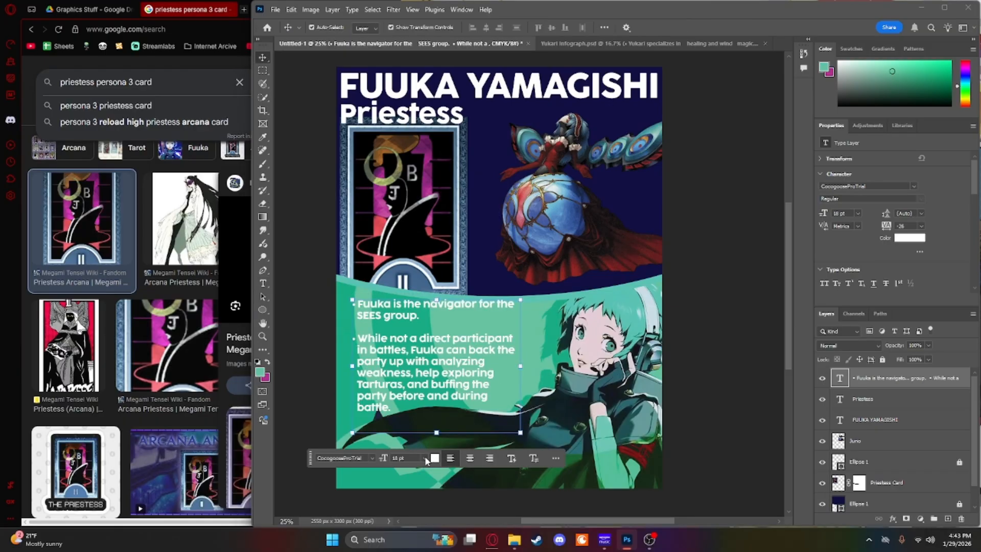
Step: Set the Fuuka bullet text to 16 pt and reposition it on the green area beside the portrait
{"action": "left_click", "coordinate": [424, 458]}
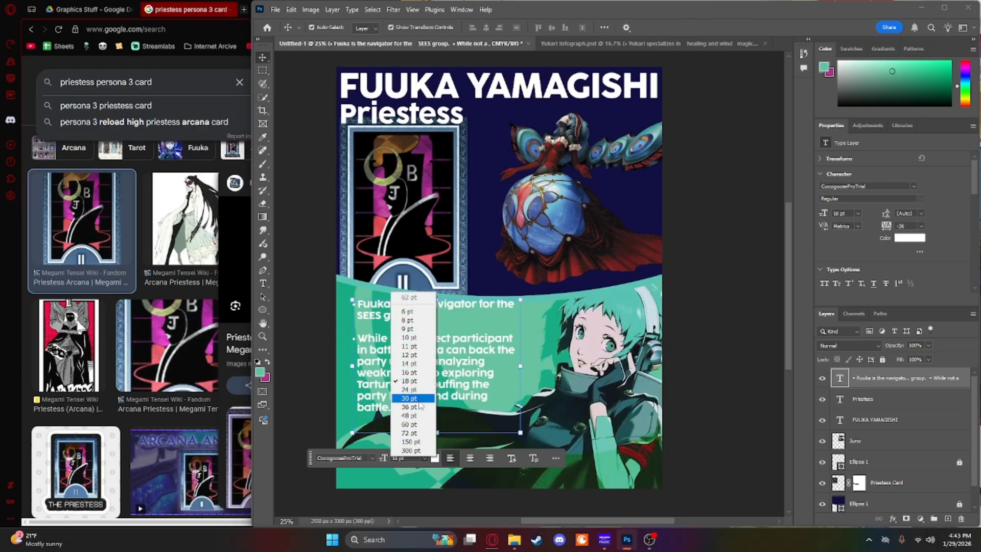
{"action": "left_click", "coordinate": [409, 372]}
{"action": "mouse_move", "coordinate": [437, 367]}
{"action": "left_mouse_down"}
{"action": "mouse_move", "coordinate": [430, 375]}
{"action": "mouse_move", "coordinate": [442, 375]}
{"action": "left_mouse_up"}
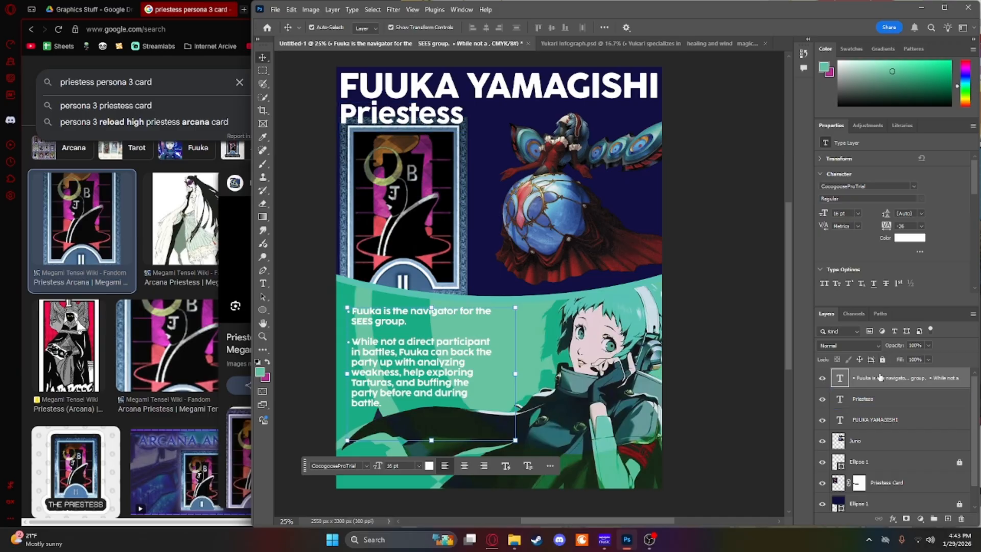
Step: Change the Fuuka bullet text's color to black and deselect it
{"action": "left_click", "coordinate": [874, 419]}
{"action": "left_click", "coordinate": [918, 239]}
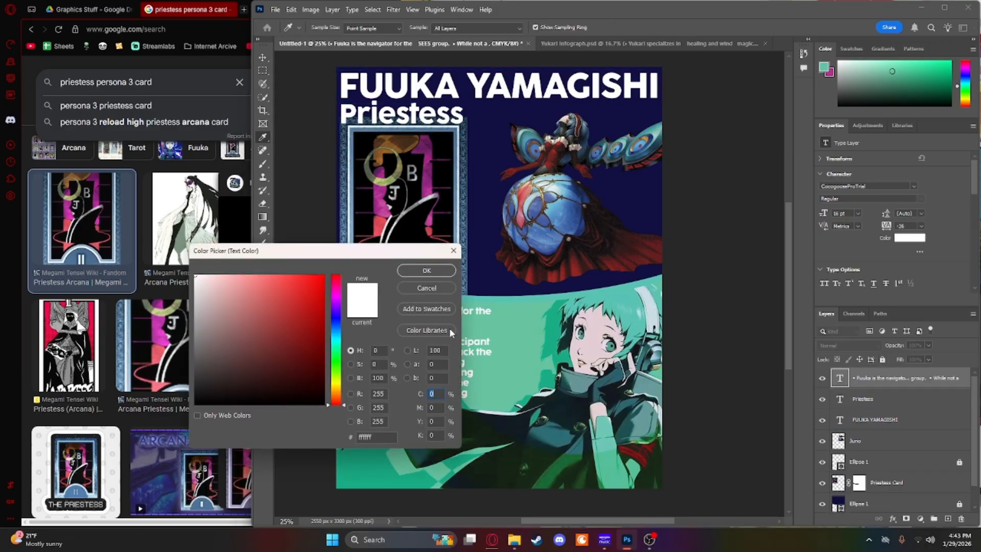
{"action": "left_click_drag", "start_coordinate": [205, 392], "coordinate": [193, 405]}
{"action": "key", "text": "Return"}
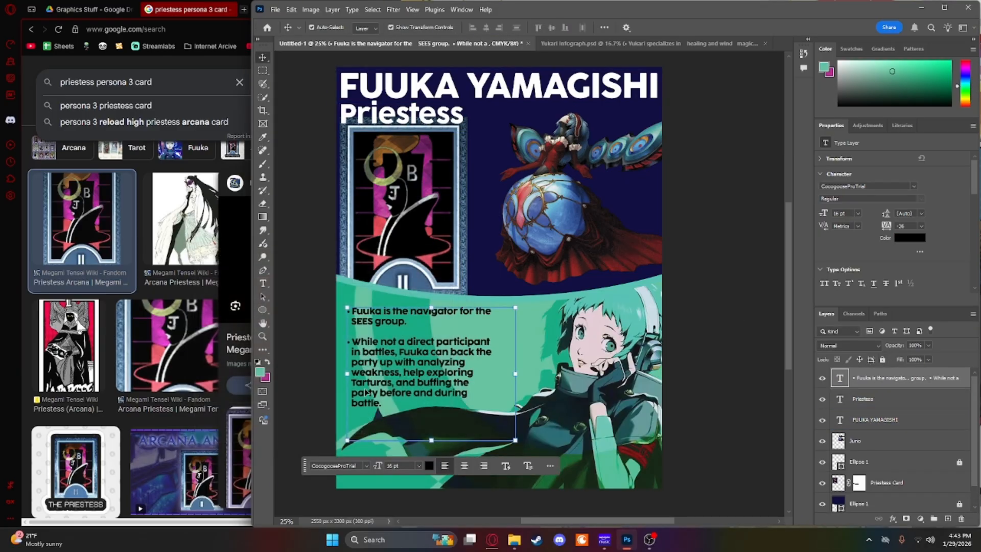
{"action": "left_click", "coordinate": [325, 342]}
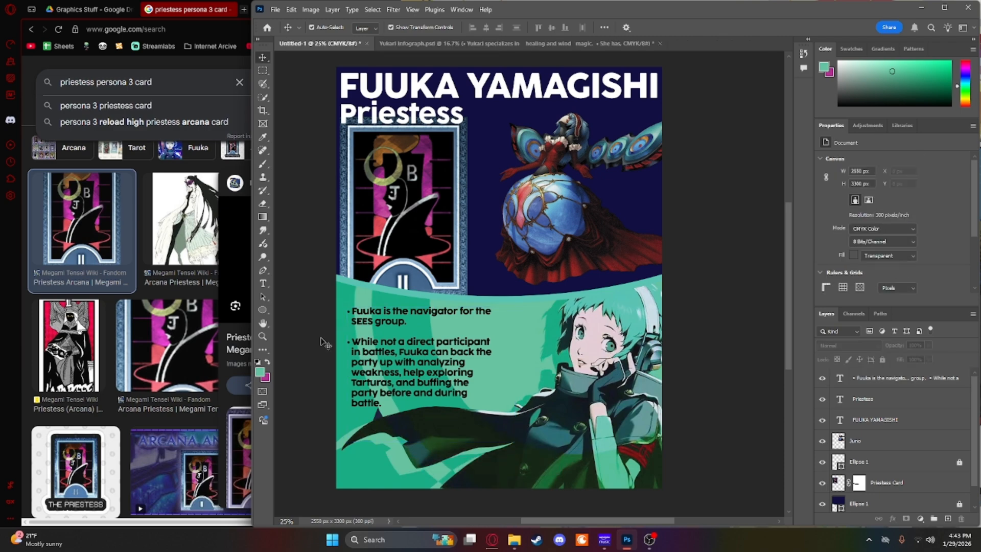